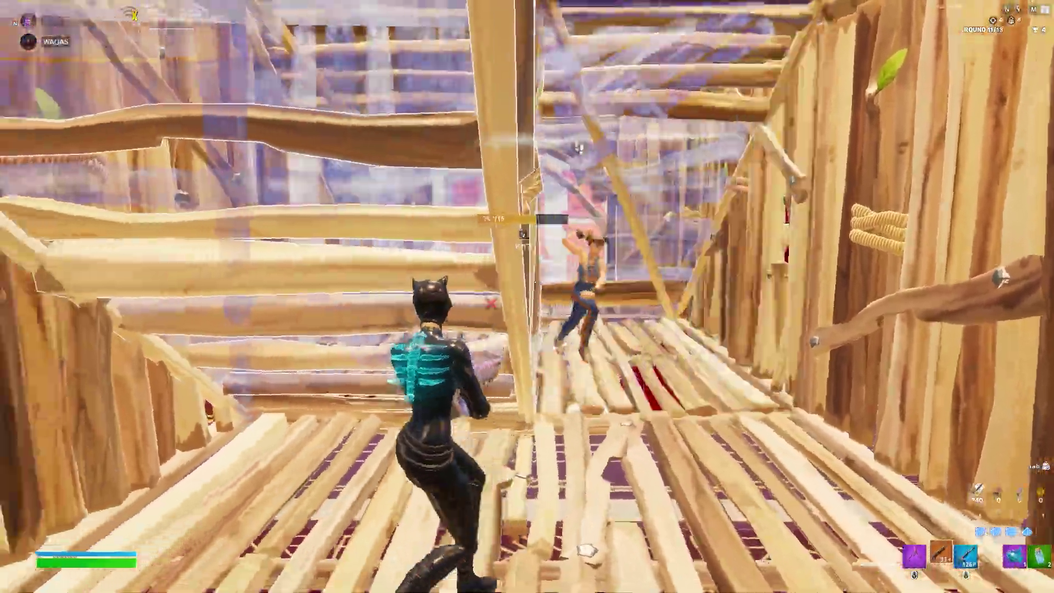
pyautogui.press('g')
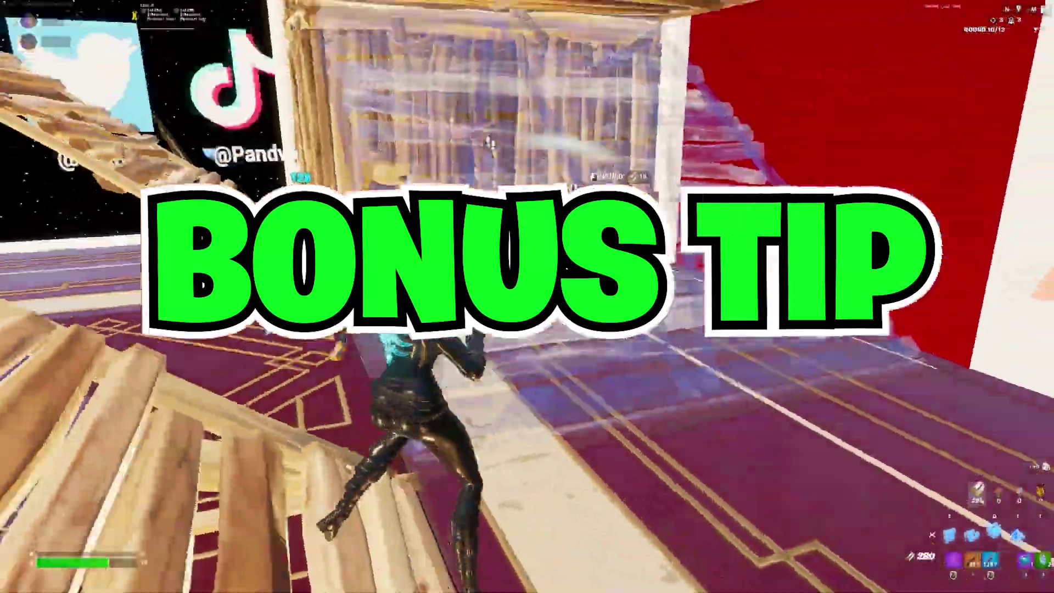
pyautogui.press('1')
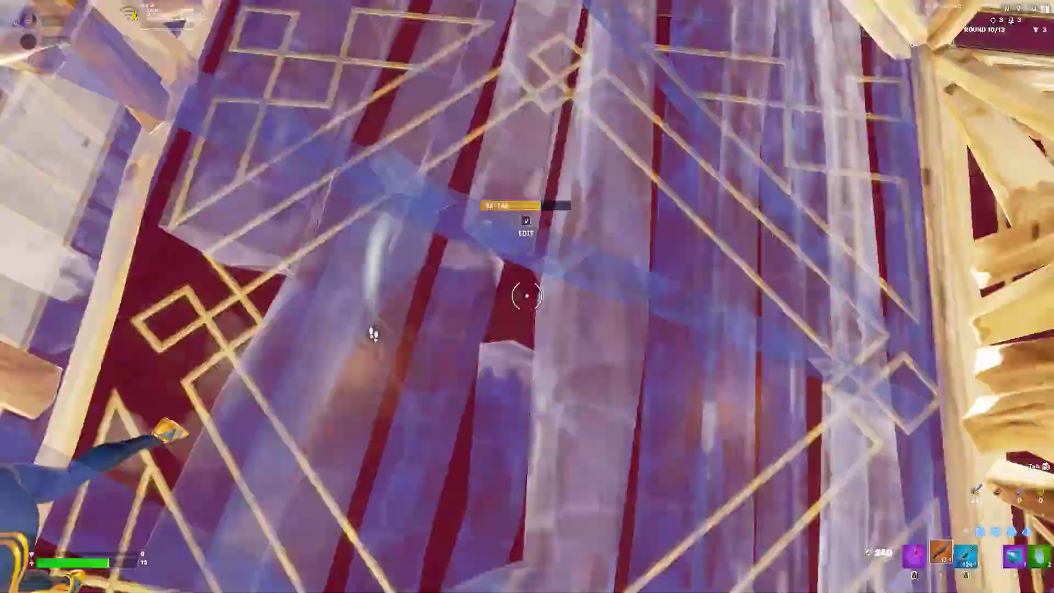
pyautogui.press('f')
pyautogui.click(526, 296)
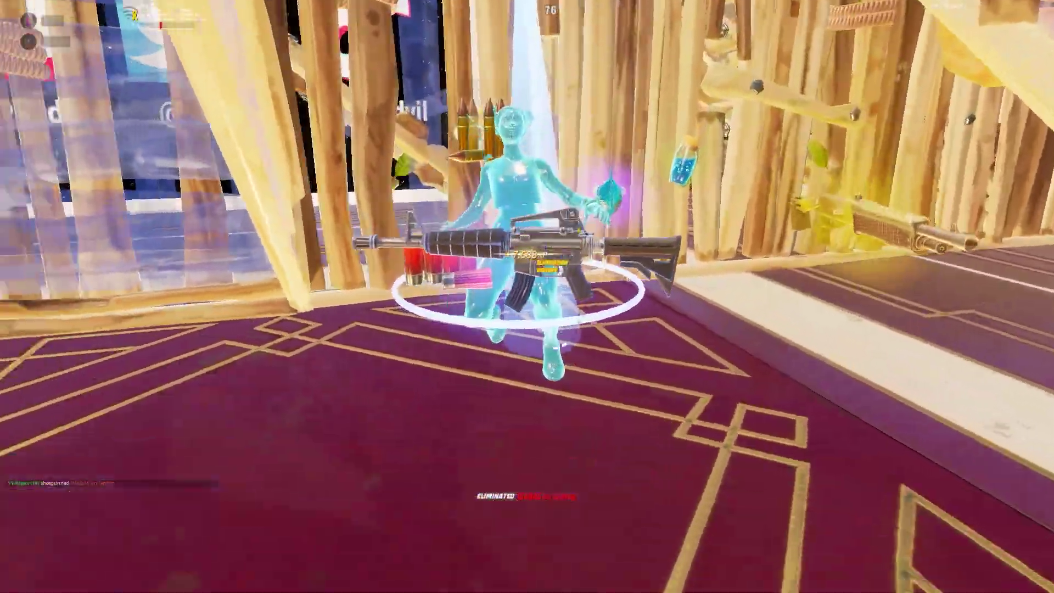
pyautogui.press('b')
pyautogui.rightClick(530, 301)
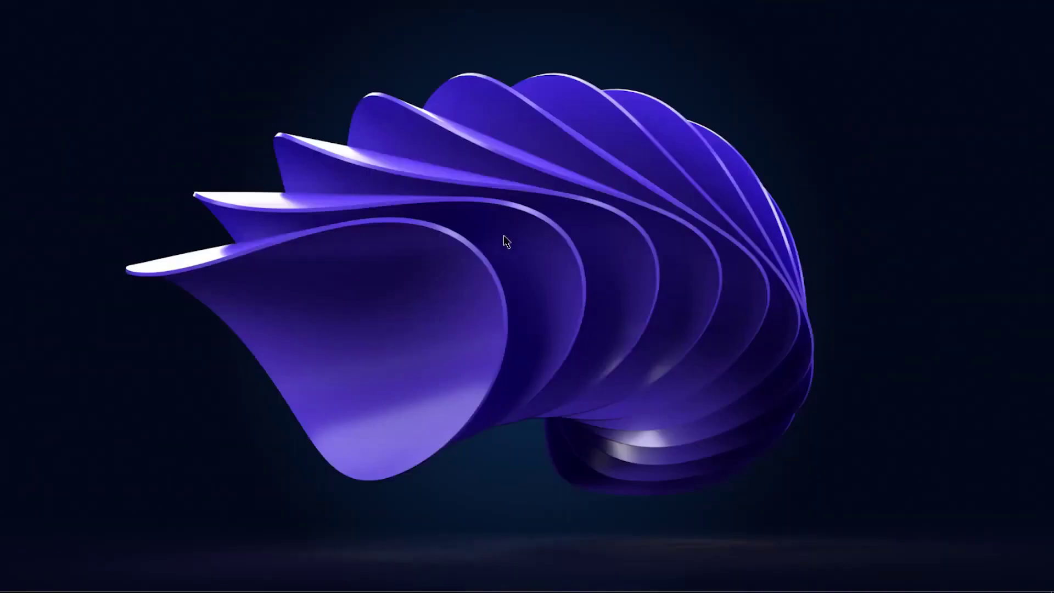
# Open AMD Radeon Software from the desktop and go to its system settings
pyautogui.rightClick(504, 235)
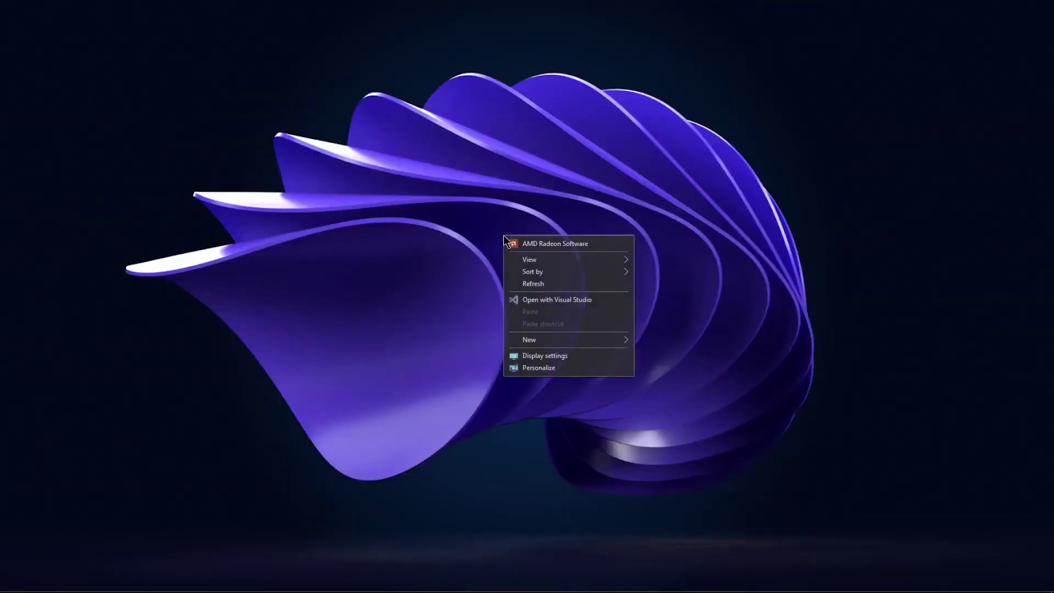
pyautogui.click(553, 242)
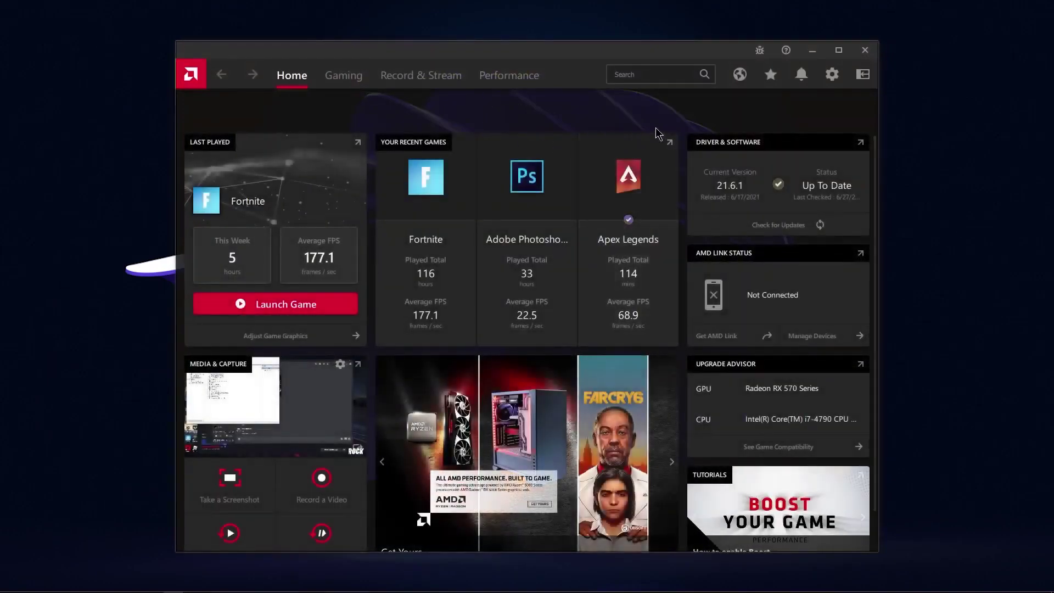
pyautogui.click(828, 77)
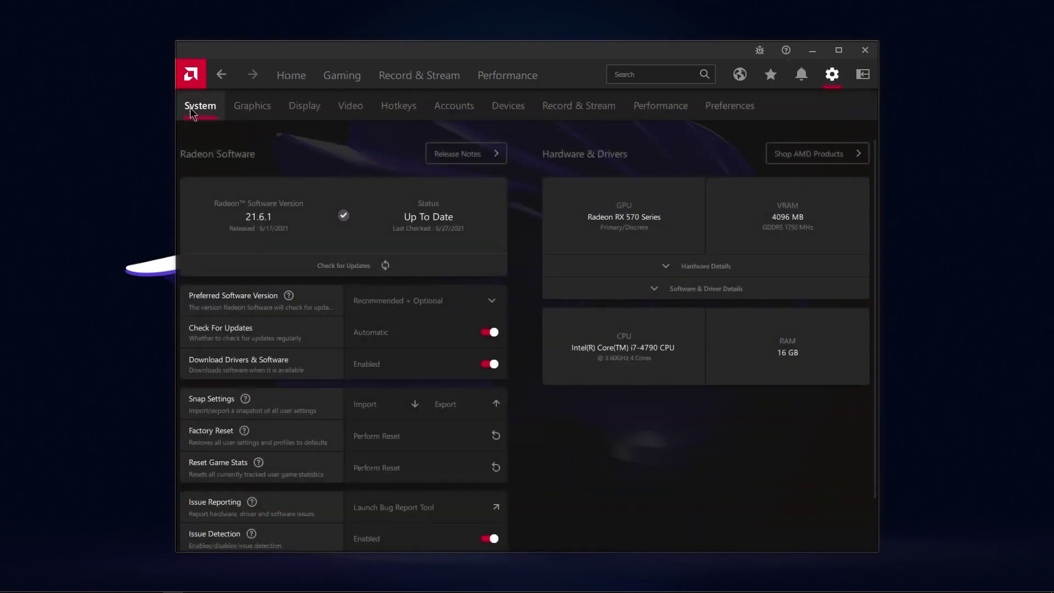
# Choose Recommended + Optional as the preferred software version and return to the home overview to view the driver status
pyautogui.click(416, 306)
pyautogui.click(417, 365)
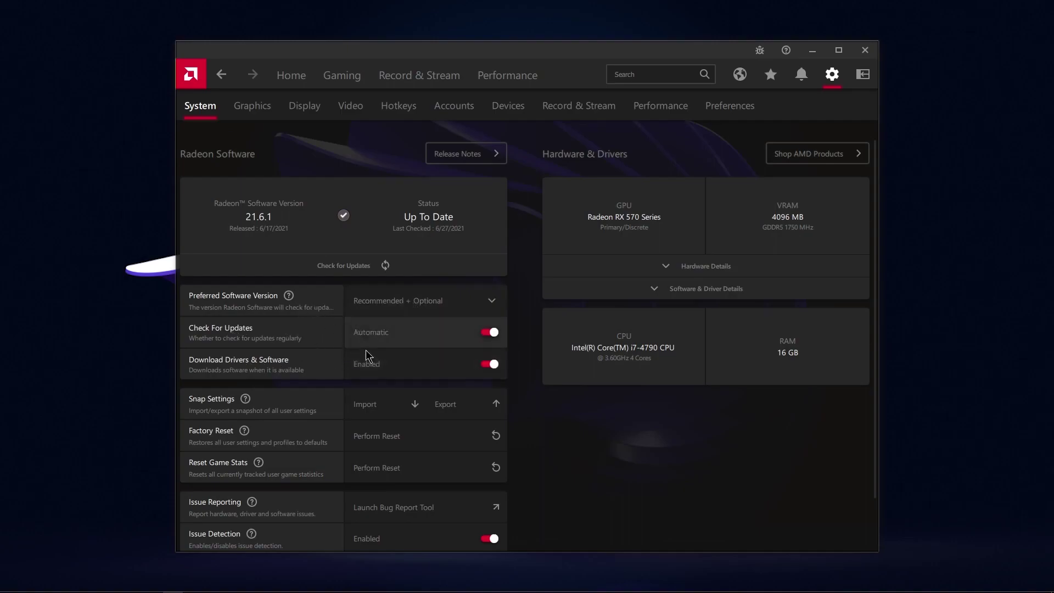
pyautogui.click(293, 80)
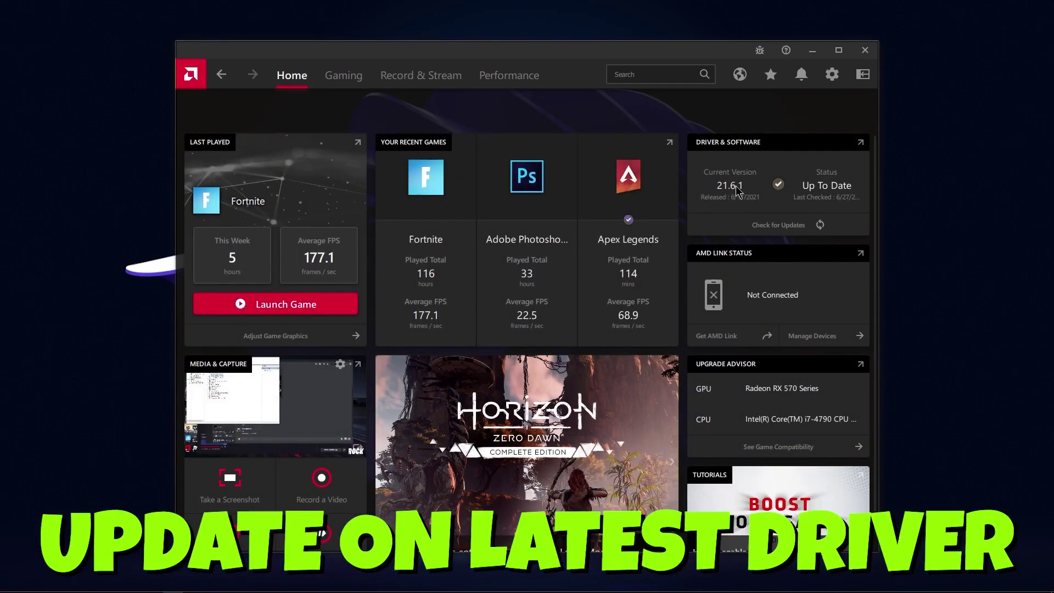
# Perform a factory reset of all Radeon Software settings and profiles, skipping the Quick Setup that follows
pyautogui.click(832, 75)
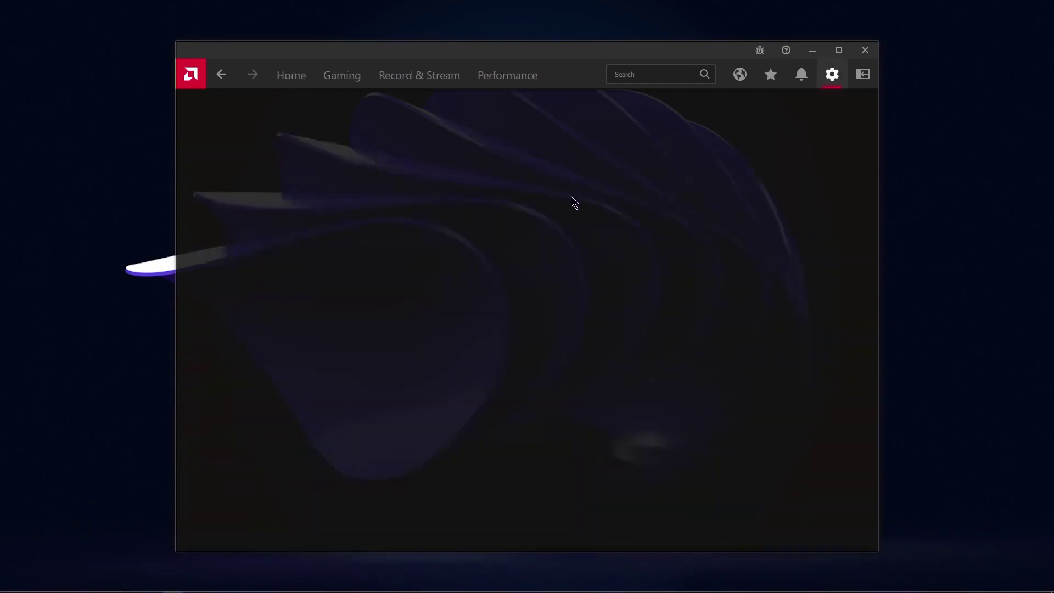
pyautogui.scroll(-2, 338, 308)
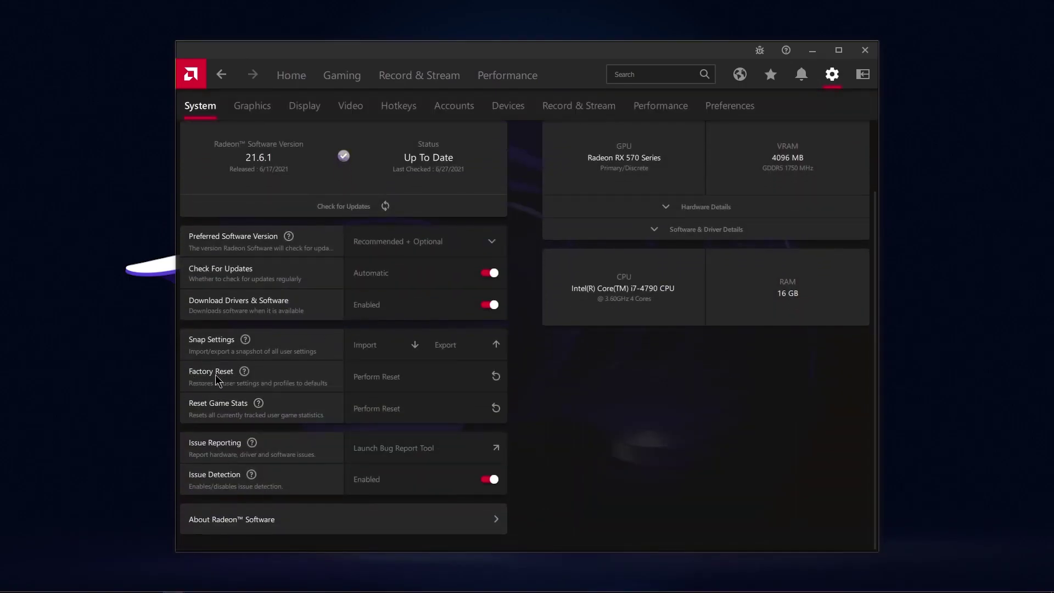
pyautogui.click(431, 382)
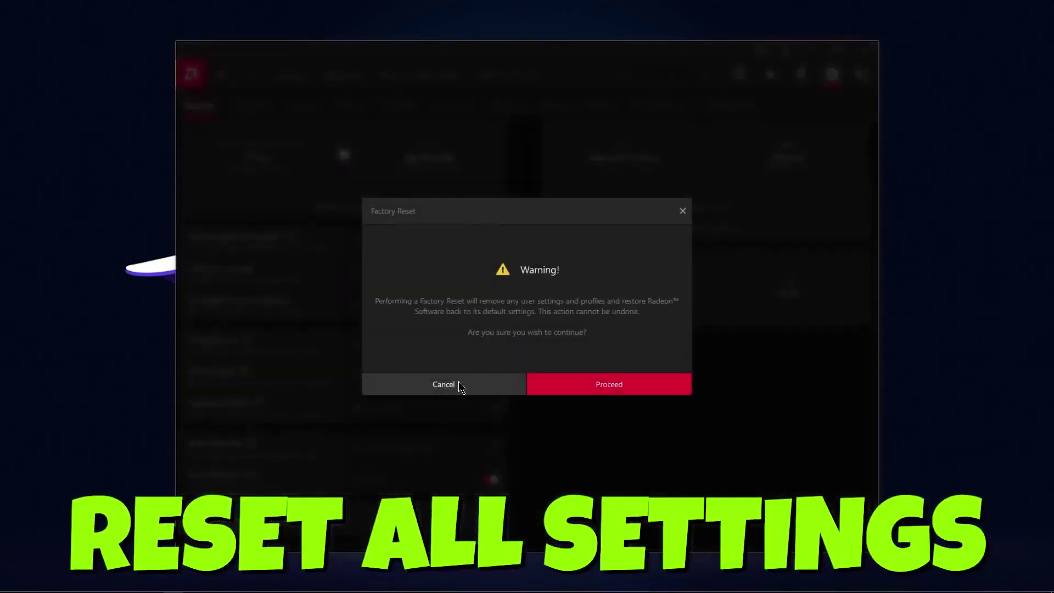
pyautogui.click(604, 384)
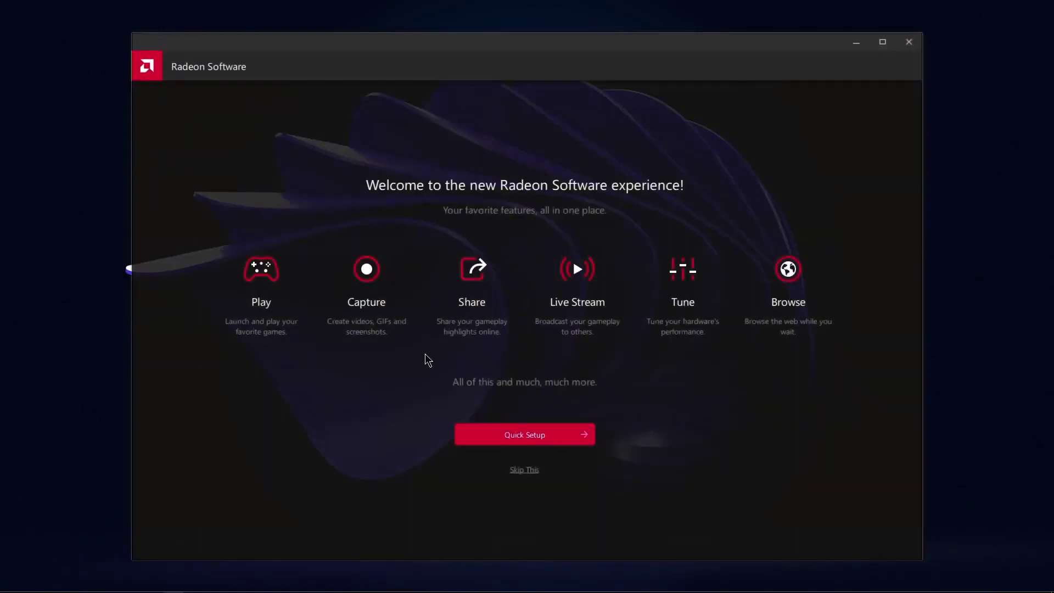
pyautogui.click(525, 470)
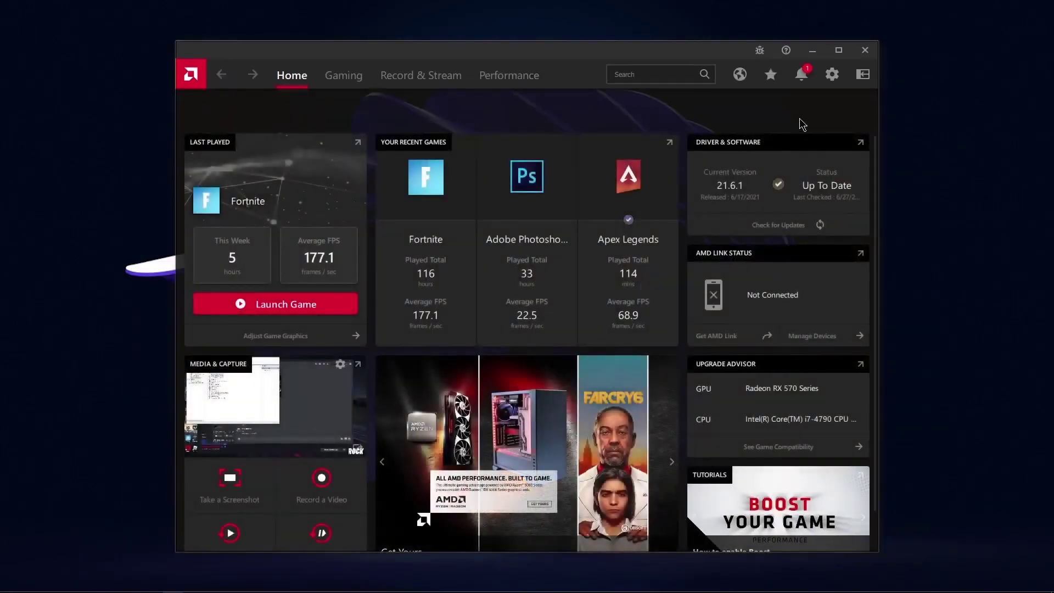
# Set the preferred software version to Recommended + Optional with driver and software downloads enabled, and check for driver updates
pyautogui.click(833, 74)
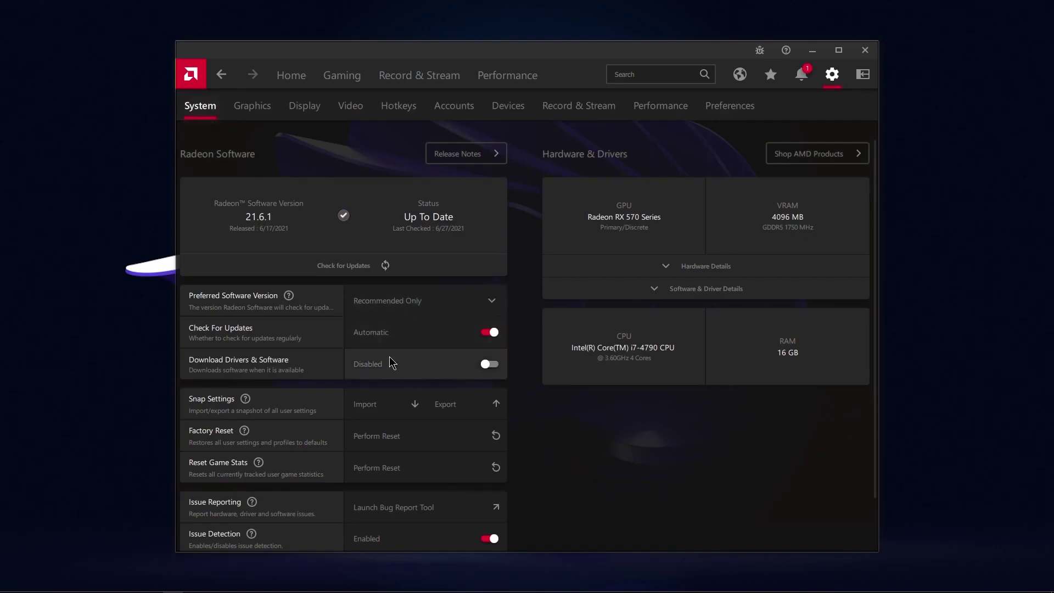
pyautogui.click(415, 302)
pyautogui.click(419, 357)
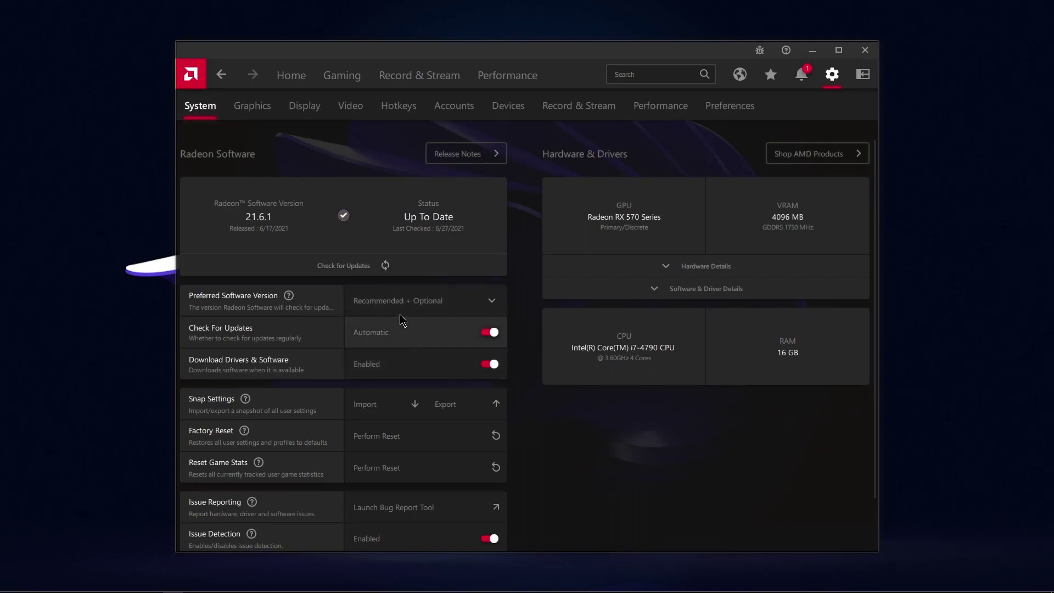
pyautogui.click(298, 77)
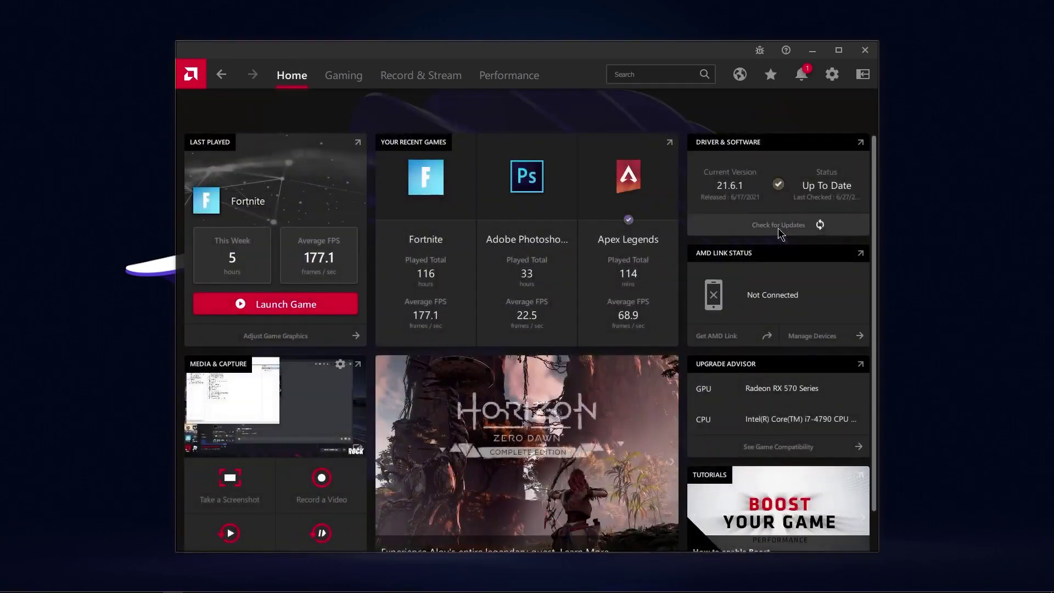
pyautogui.click(780, 227)
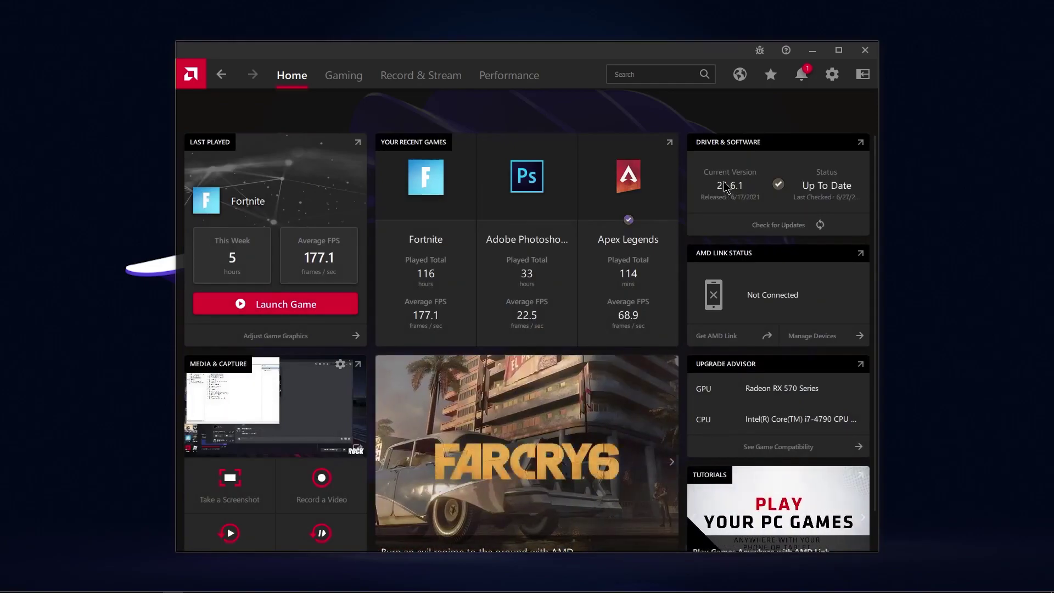
# Set Wait for Vertical Refresh to Always off in the global graphics settings
pyautogui.click(834, 77)
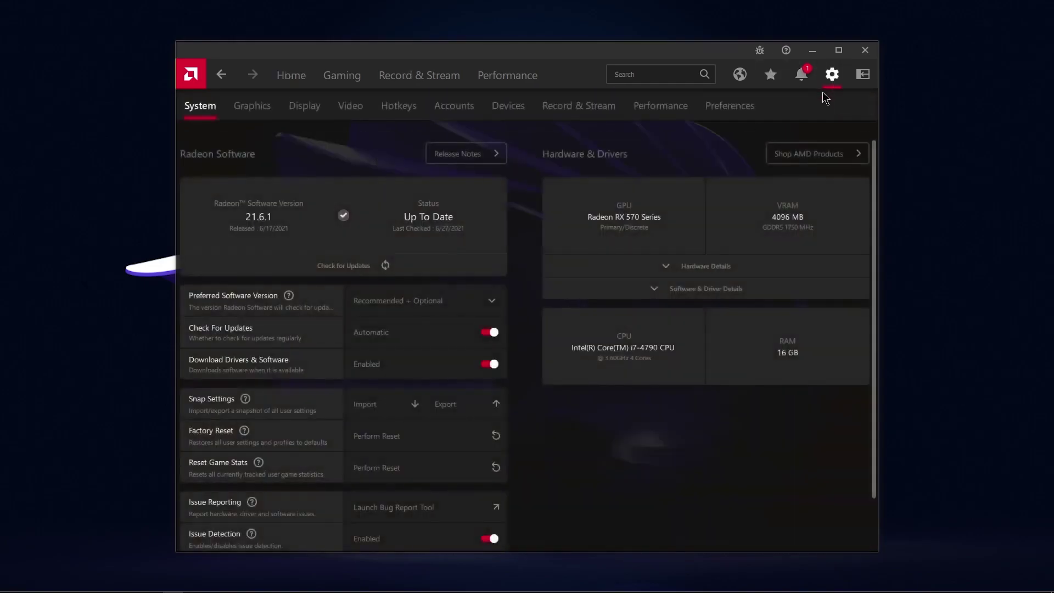
pyautogui.click(258, 112)
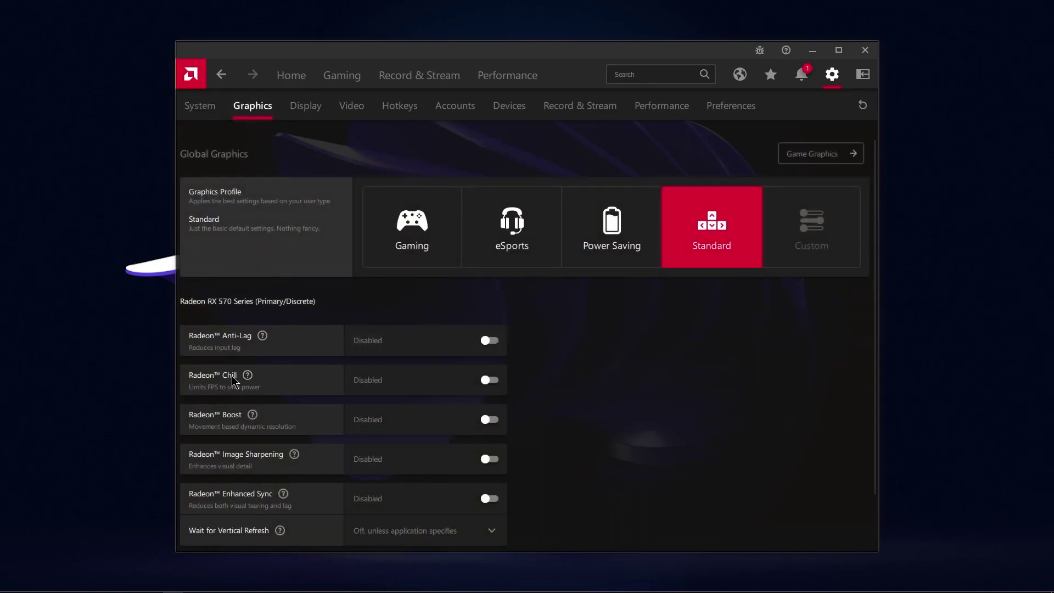
pyautogui.scroll(-1, 423, 387)
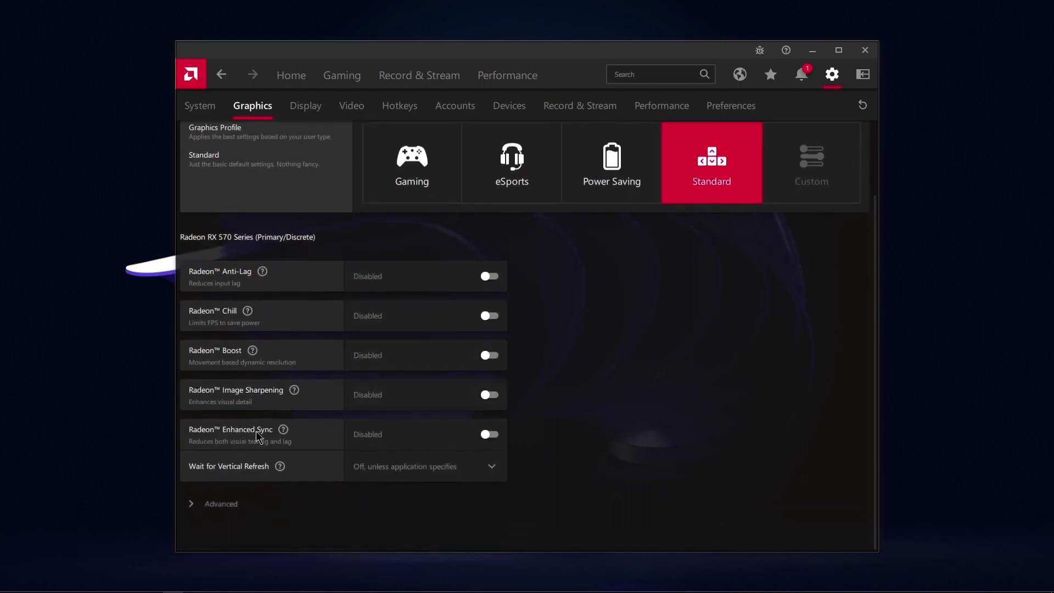
pyautogui.click(433, 471)
pyautogui.click(404, 466)
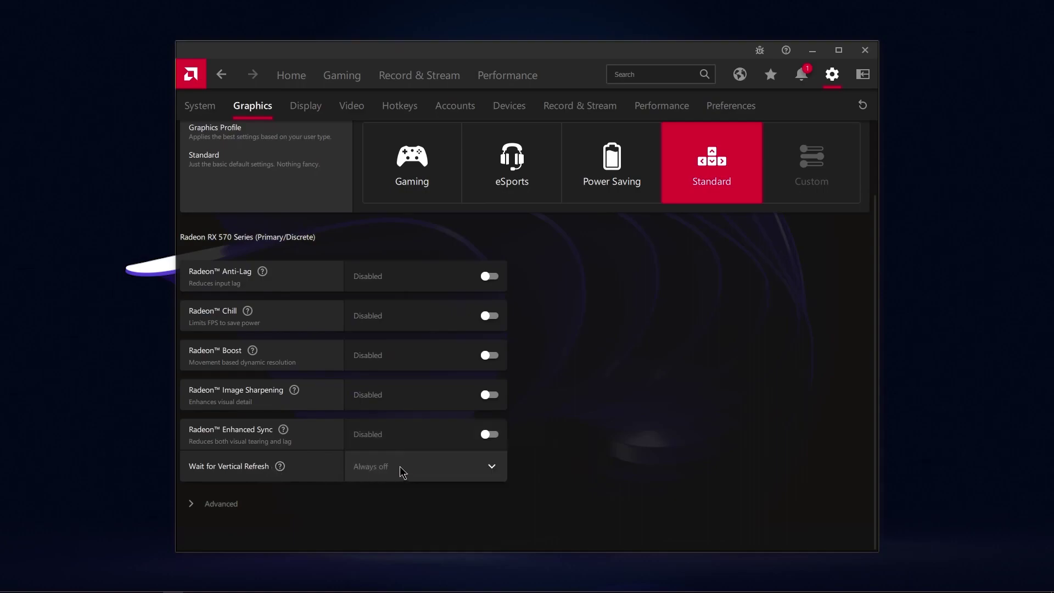
# Set Texture Filtering Quality to Performance in the advanced graphics settings
pyautogui.click(203, 504)
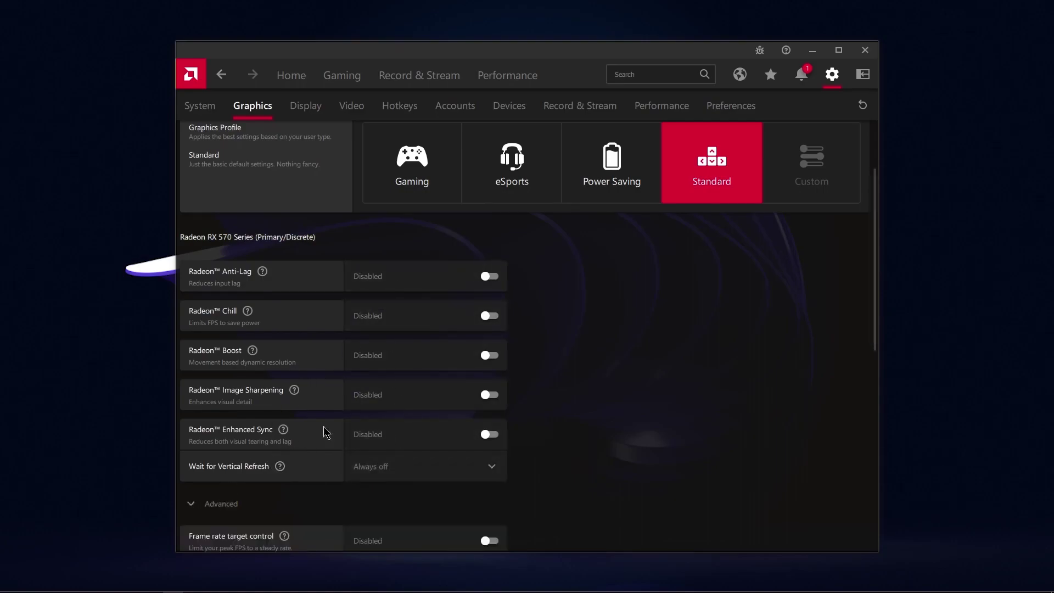
pyautogui.scroll(-3, 322, 431)
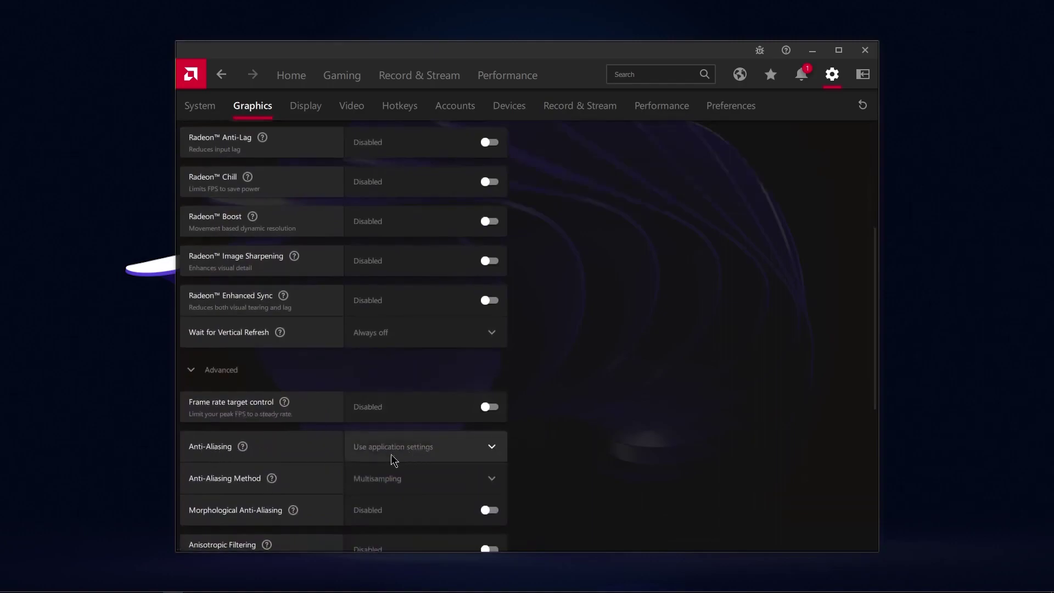
pyautogui.scroll(-2, 298, 460)
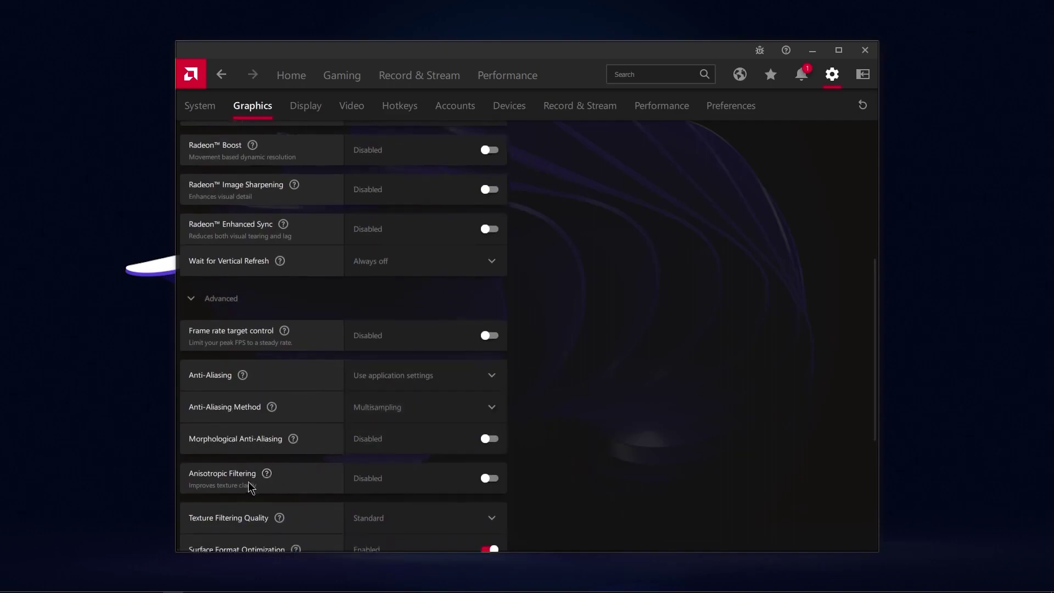
pyautogui.scroll(-4, 434, 476)
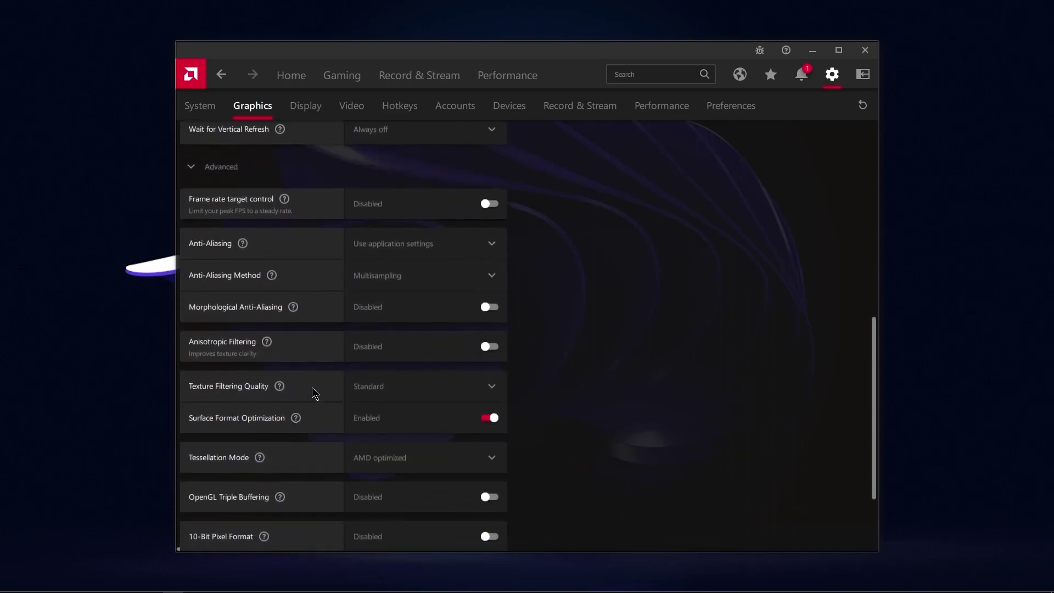
pyautogui.click(407, 393)
pyautogui.click(393, 469)
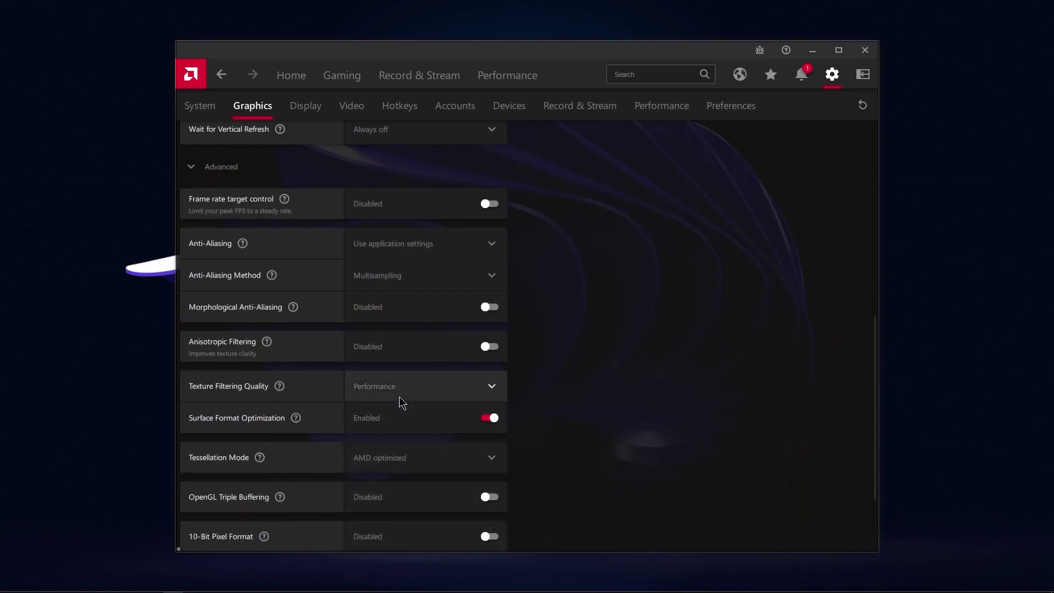
# Review the global display options, including the scaling, color depth, pixel format and custom resolution sections
pyautogui.scroll(3, 407, 373)
pyautogui.scroll(3, 416, 338)
pyautogui.click(306, 115)
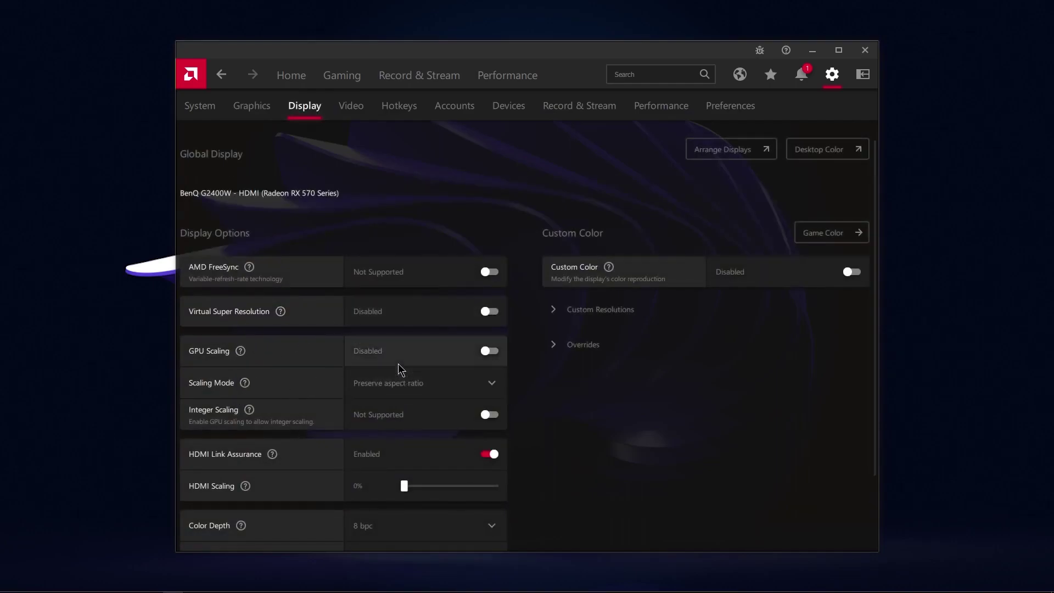
pyautogui.scroll(-2, 424, 467)
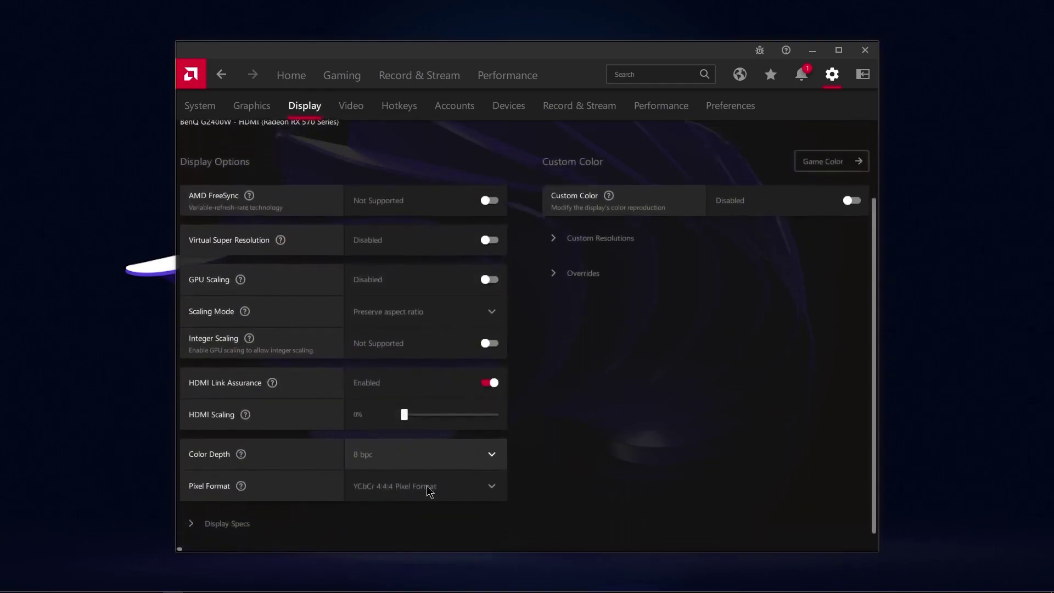
pyautogui.scroll(2, 415, 428)
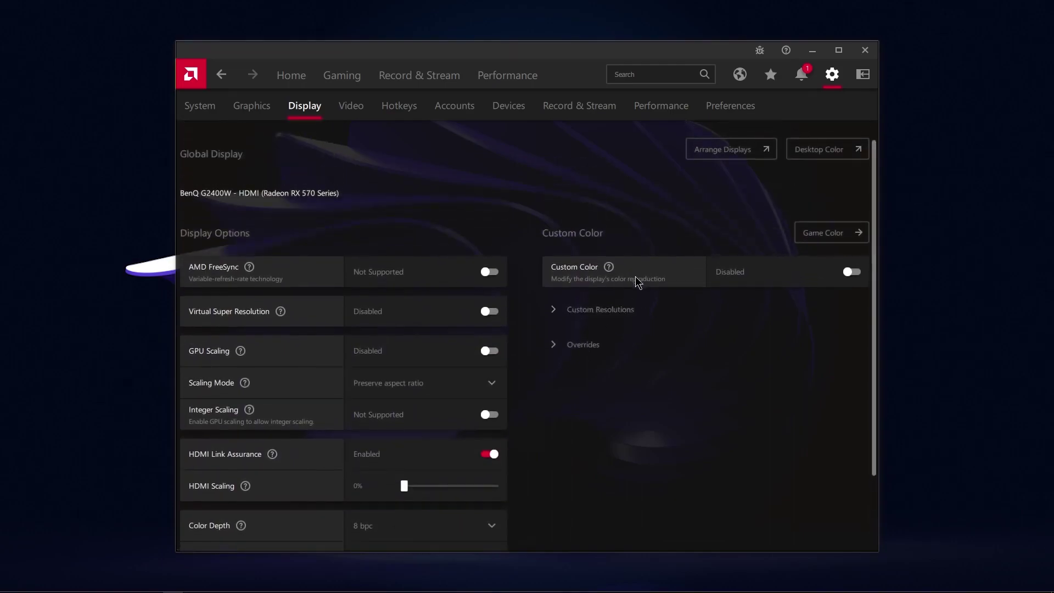
pyautogui.click(571, 310)
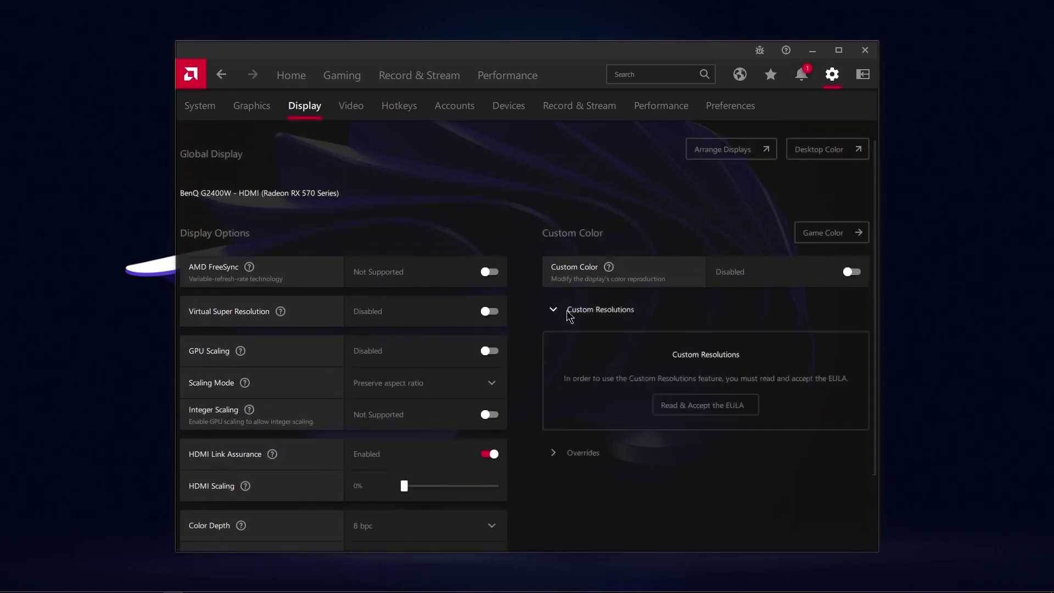
pyautogui.click(556, 309)
# View the video settings and examine the hotkey assignments for media, recording, streaming and graphics
pyautogui.click(356, 111)
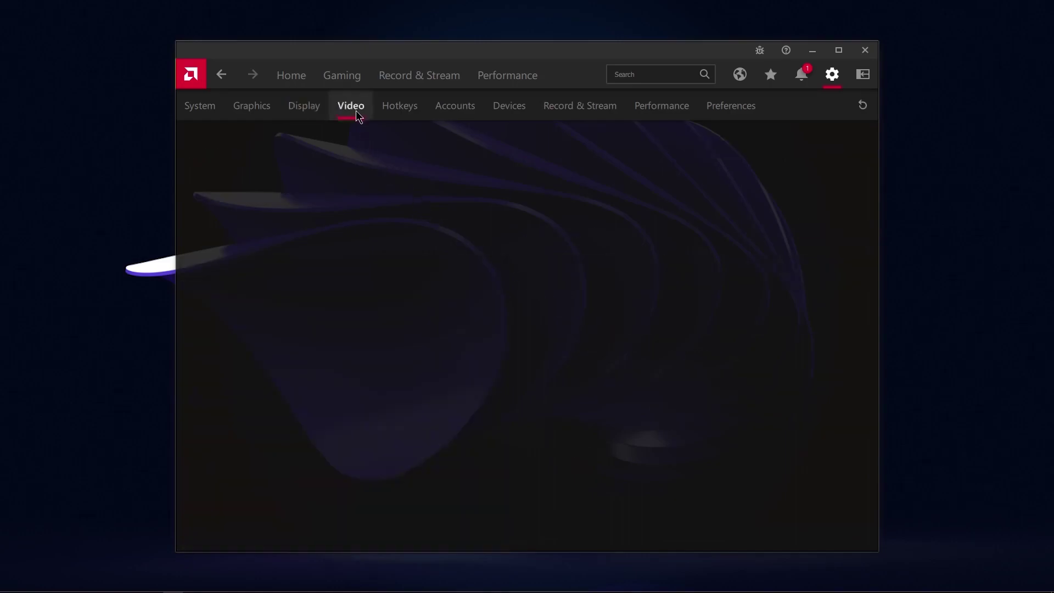
pyautogui.click(404, 106)
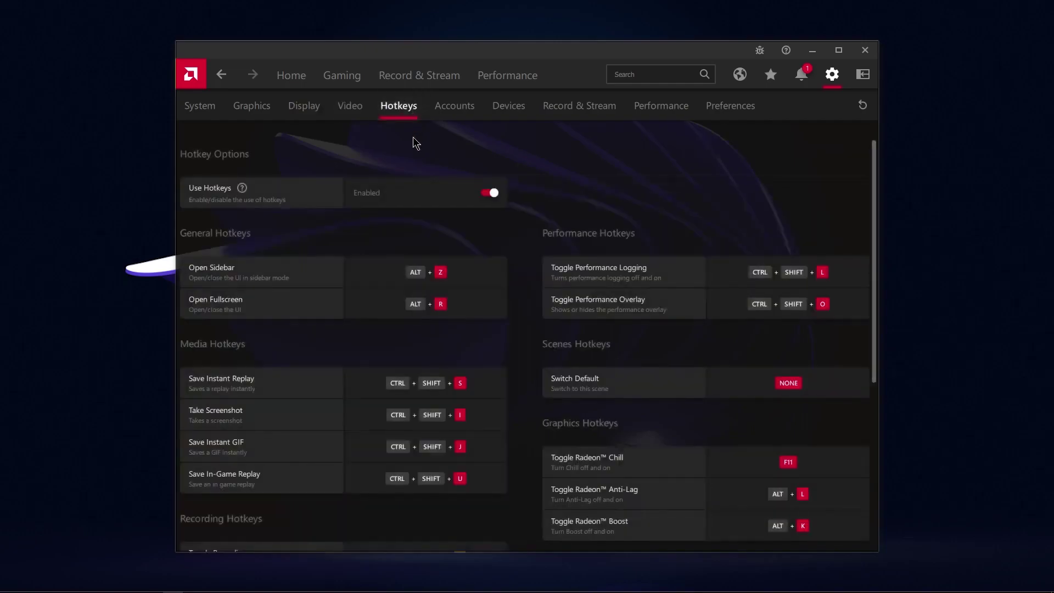
pyautogui.scroll(-3, 612, 308)
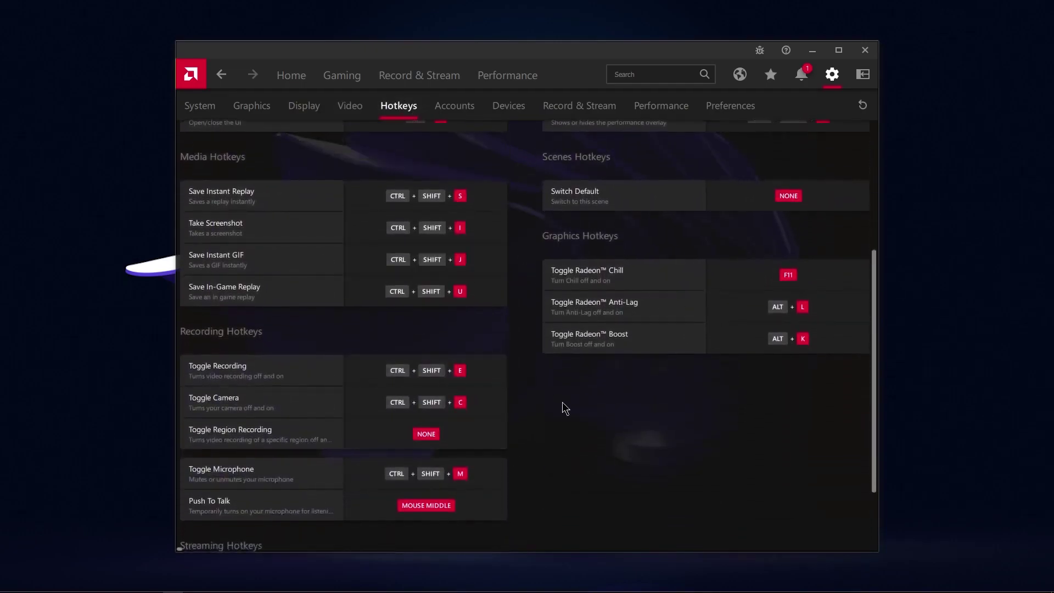
pyautogui.scroll(-2, 476, 345)
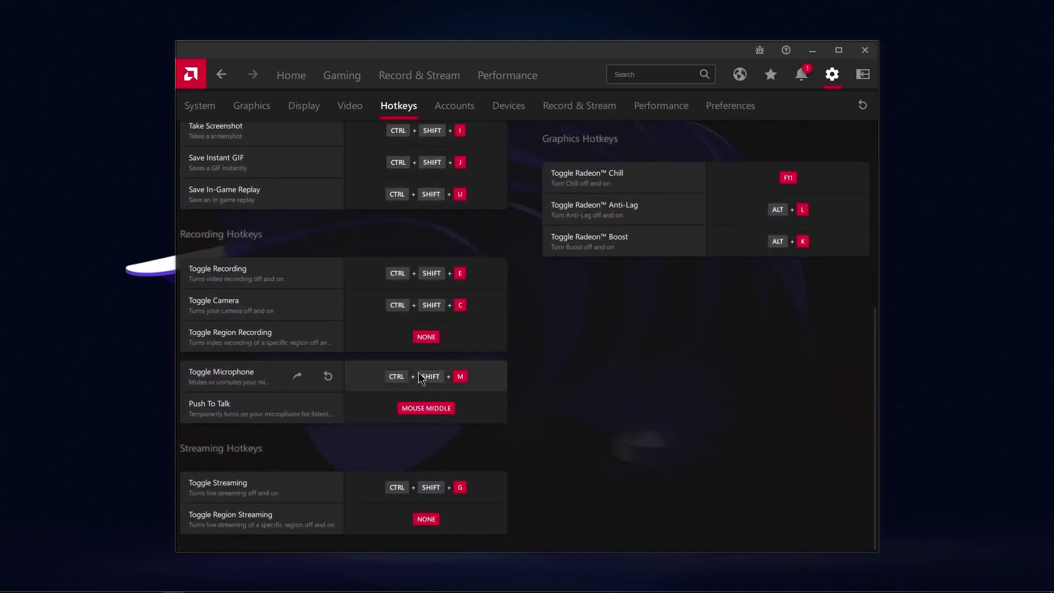
# Set the Take Screenshot hotkey to Ctrl + Num - and the Save Instant Replay hotkey to Ctrl + Num +
pyautogui.scroll(4, 409, 364)
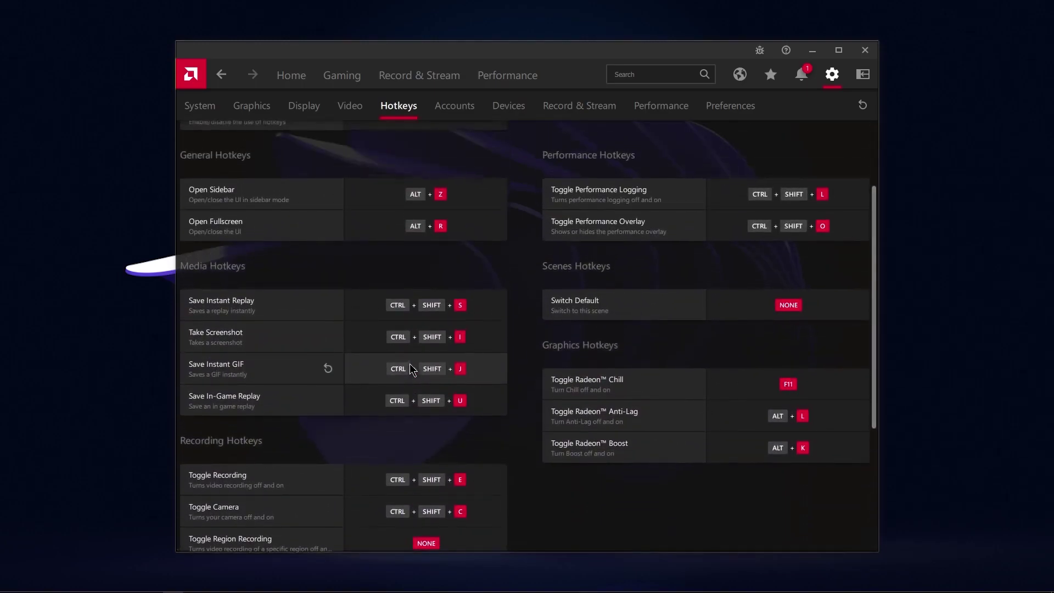
pyautogui.click(376, 343)
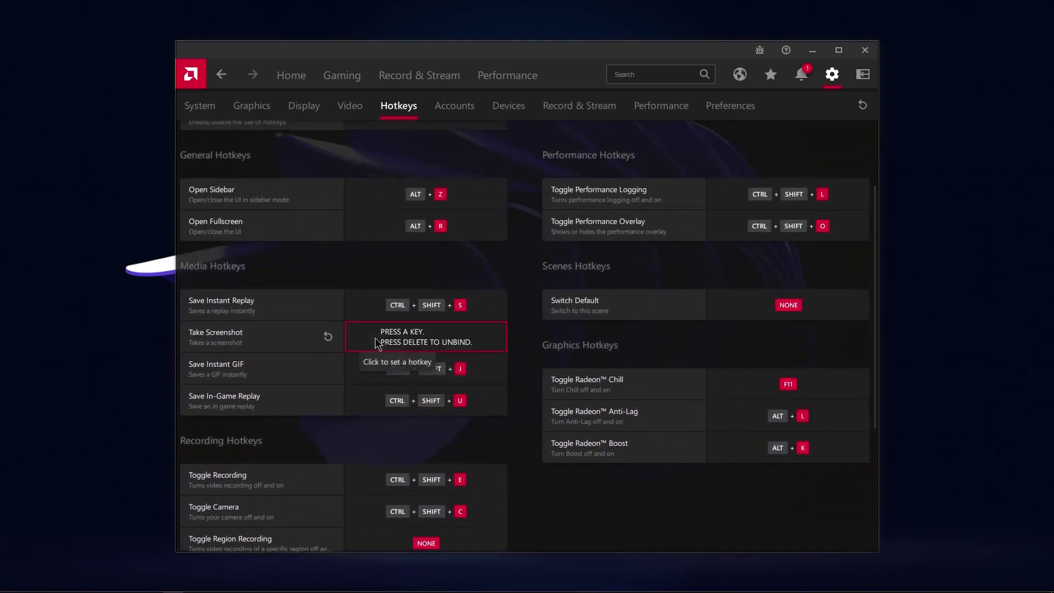
pyautogui.press('ctrl+KP_Subtract')
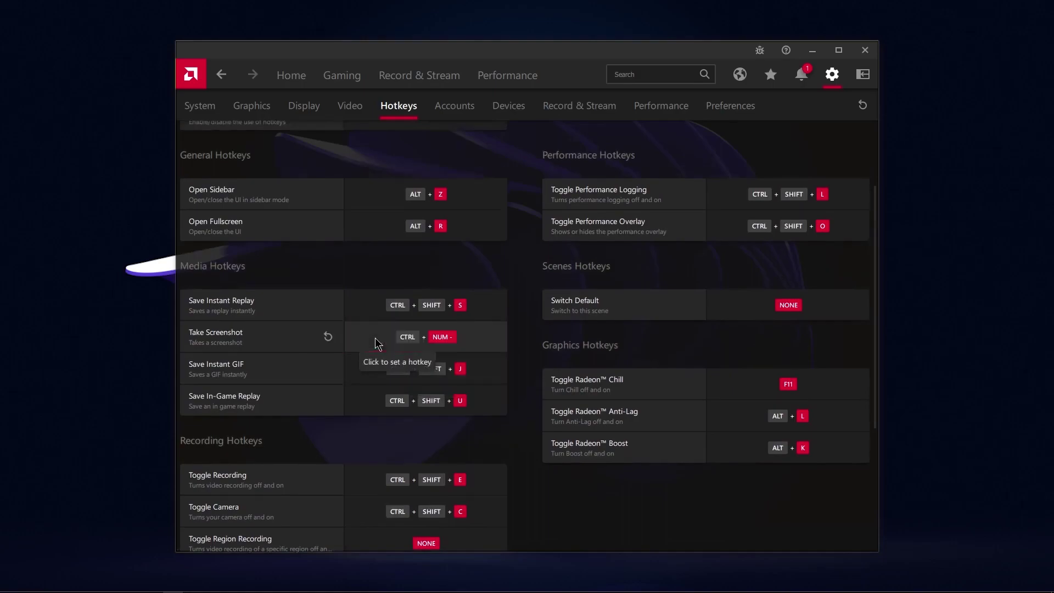
pyautogui.click(382, 310)
pyautogui.press('ctrl+KP_Subtract')
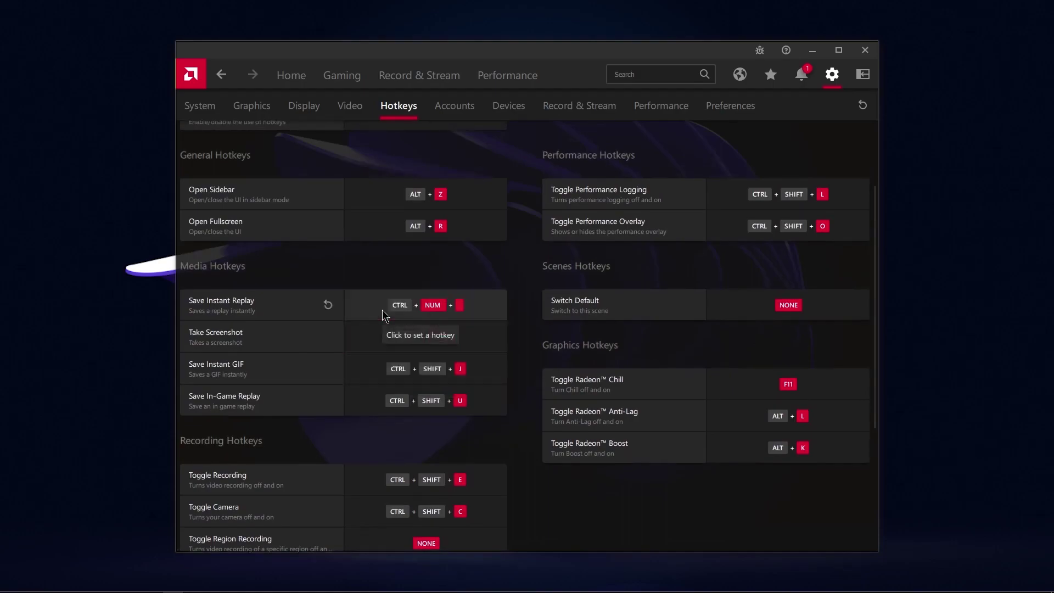
# Set the Toggle Recording hotkey to Ctrl + Num * and bind Push To Talk to Mouse Middle
pyautogui.click(364, 483)
pyautogui.press('ctrl+KP_Multiply')
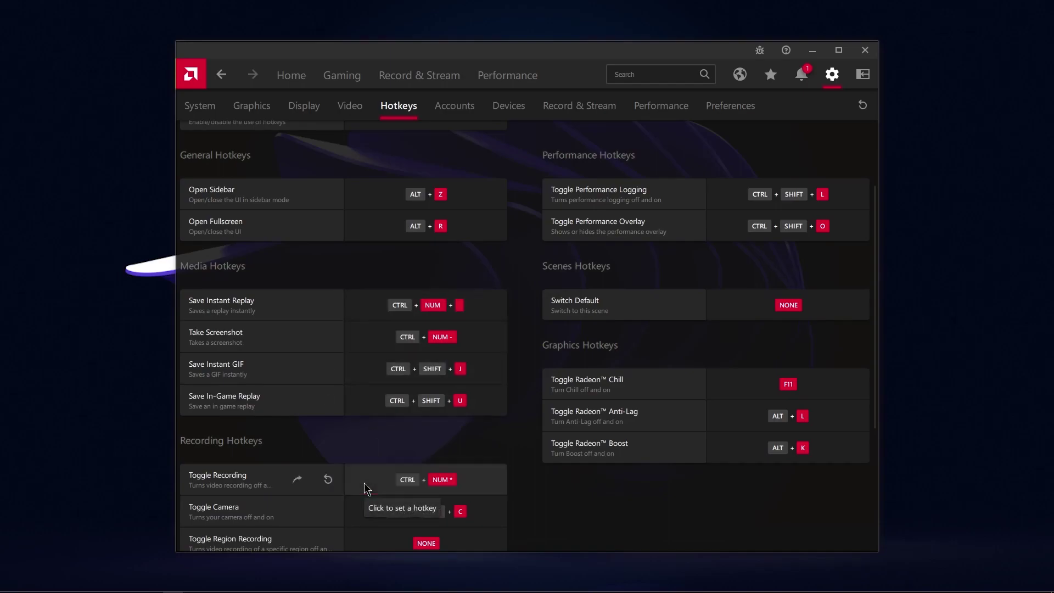
pyautogui.scroll(-3, 364, 483)
pyautogui.click(364, 482)
pyautogui.middleClick(363, 483)
pyautogui.scroll(5, 378, 401)
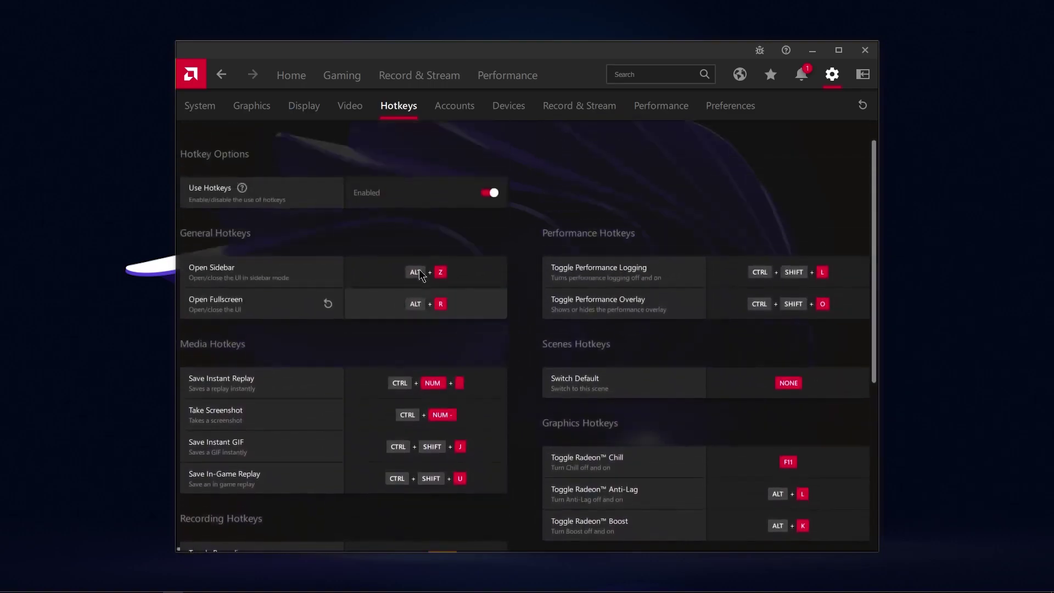
# View the accounts and devices settings, and enable Record Desktop in the record and stream settings
pyautogui.click(453, 114)
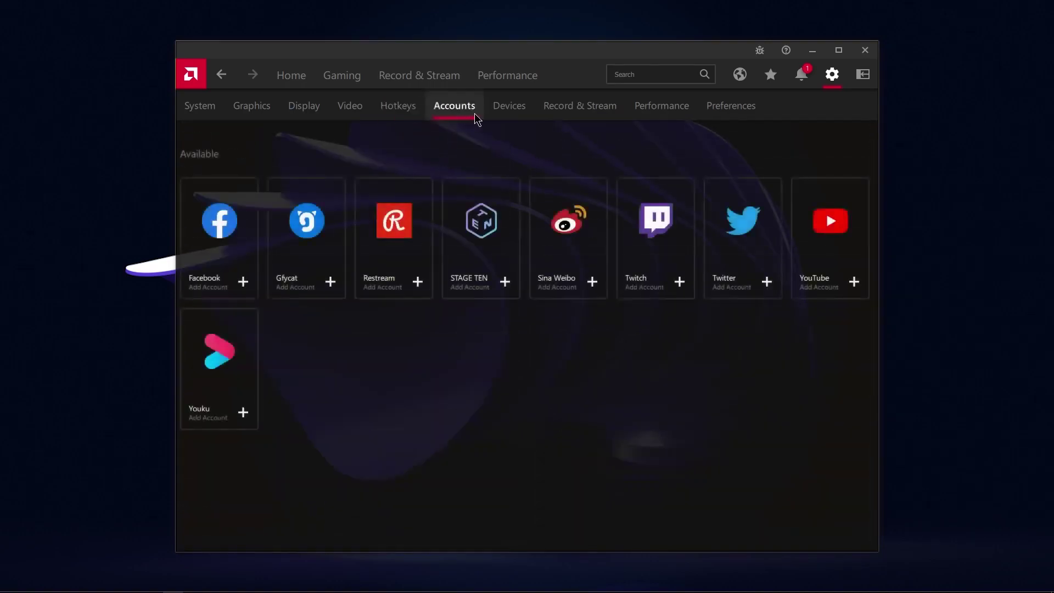
pyautogui.click(519, 112)
pyautogui.click(571, 110)
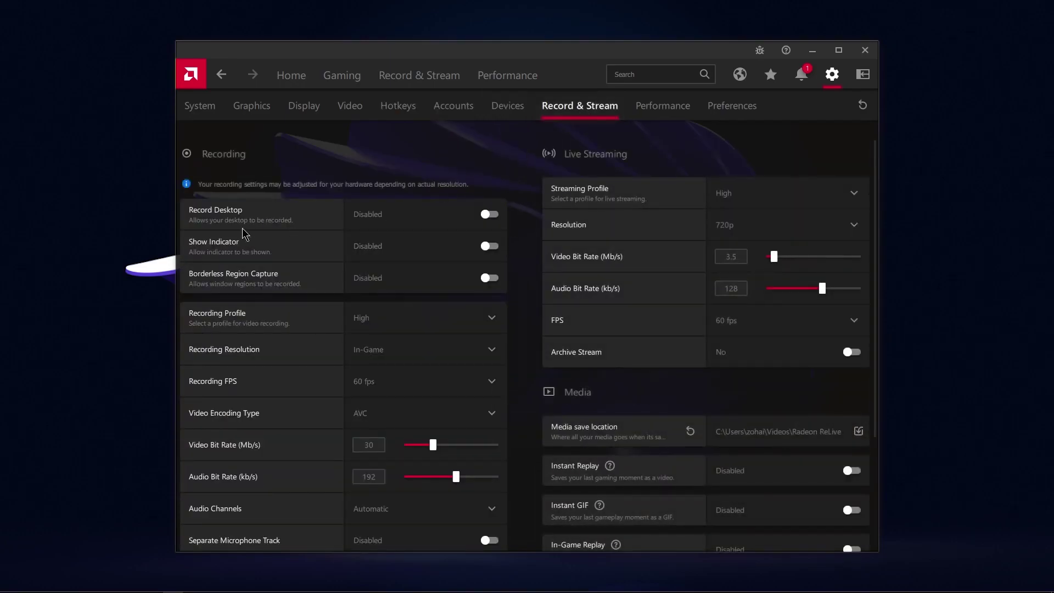
pyautogui.click(471, 220)
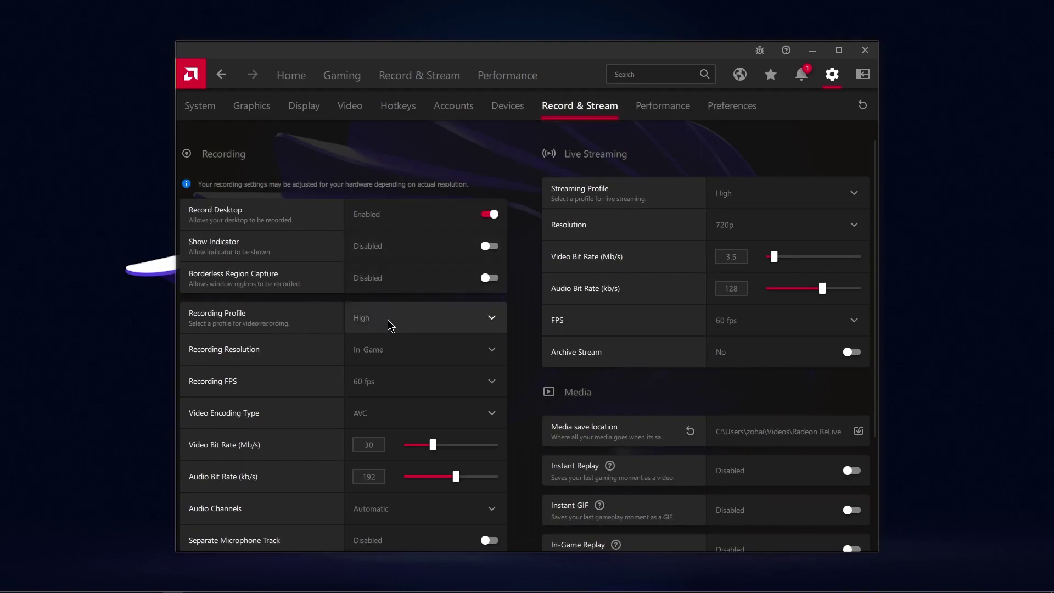
# Set the Recording Resolution to In-Game and the Recording Profile to High
pyautogui.click(387, 356)
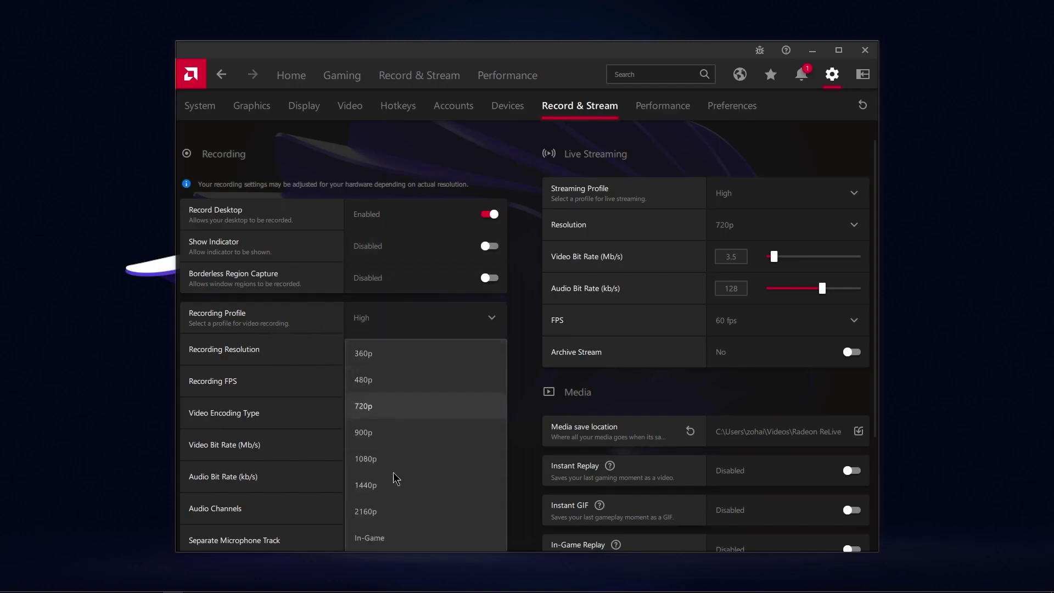
pyautogui.click(386, 541)
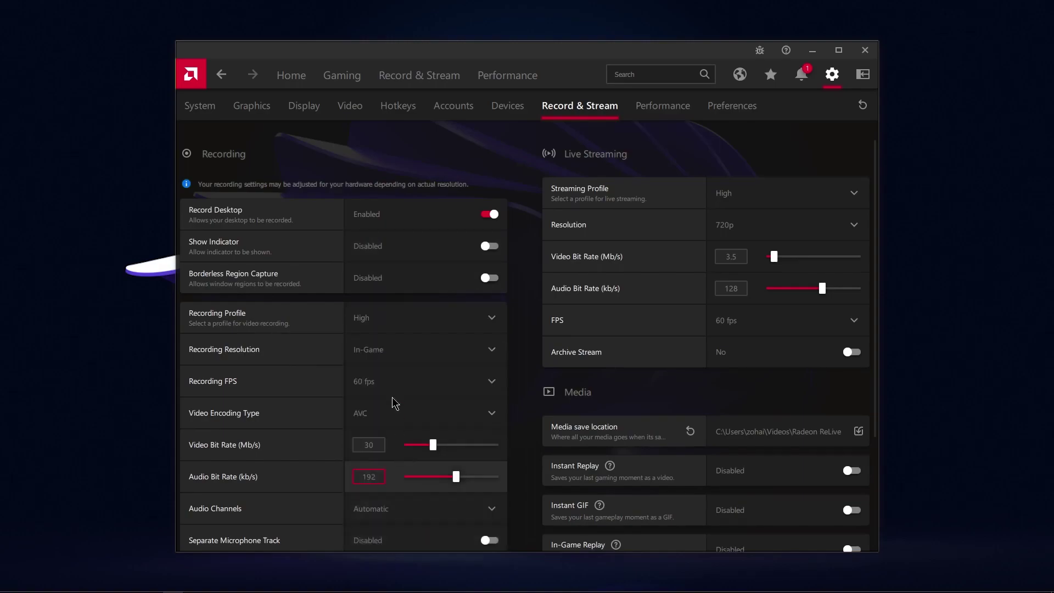
pyautogui.click(389, 324)
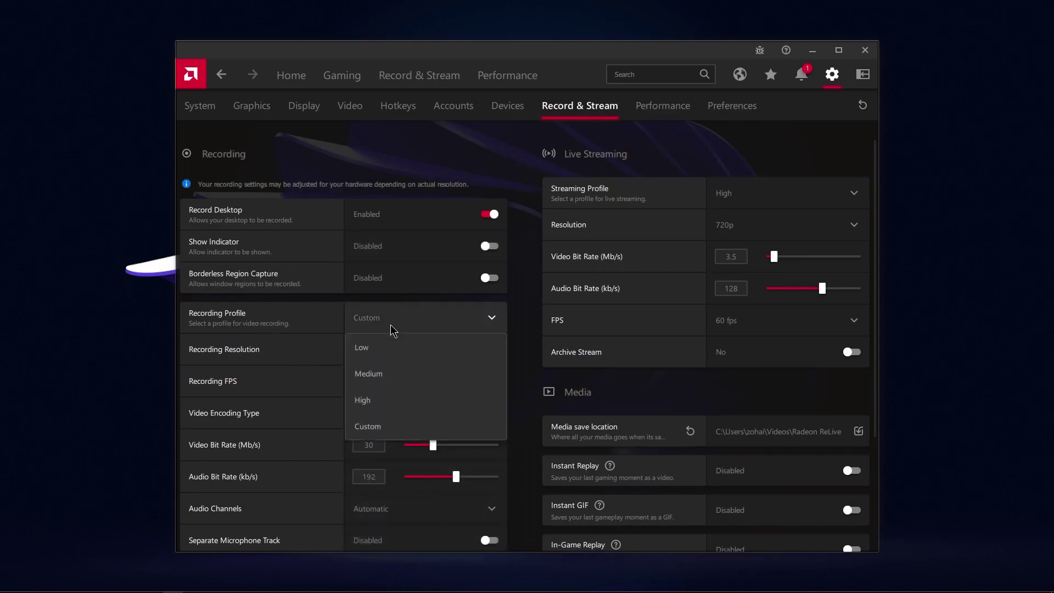
pyautogui.click(391, 403)
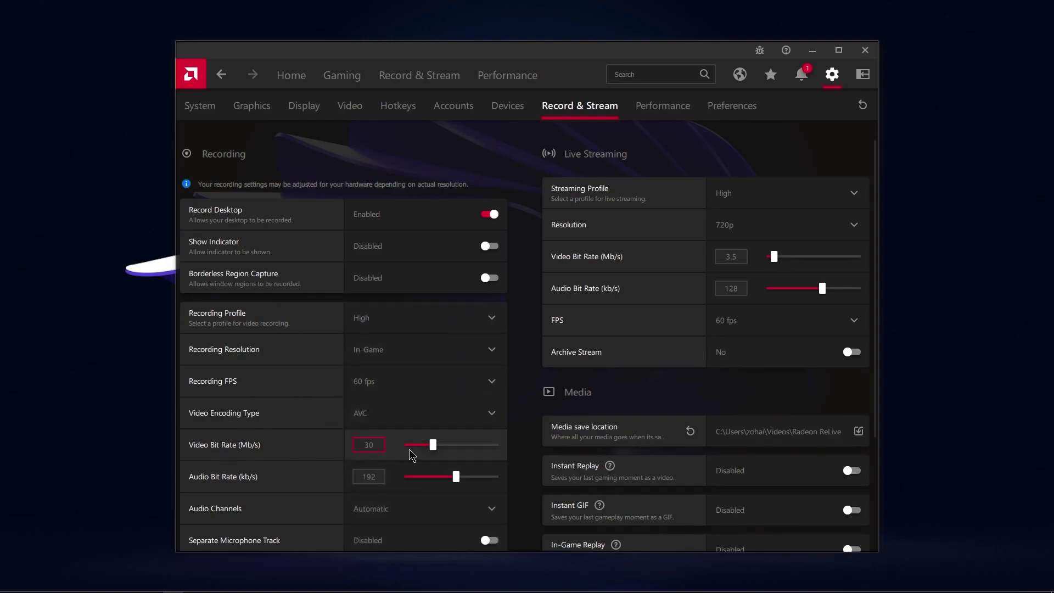
# Enable Record Microphone and Push To Talk in the recording settings
pyautogui.scroll(-5, 392, 479)
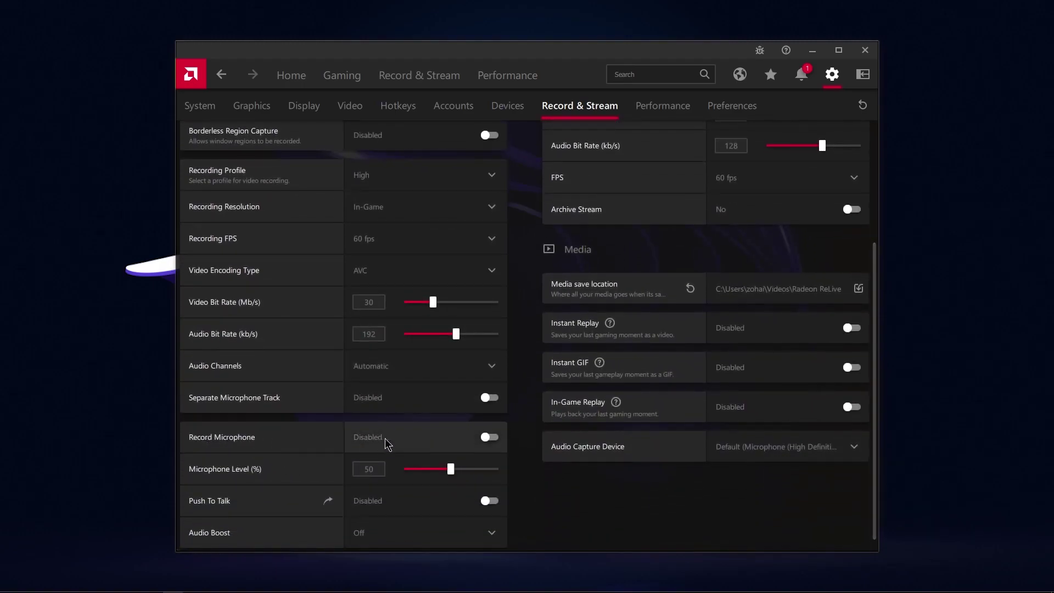
pyautogui.click(495, 437)
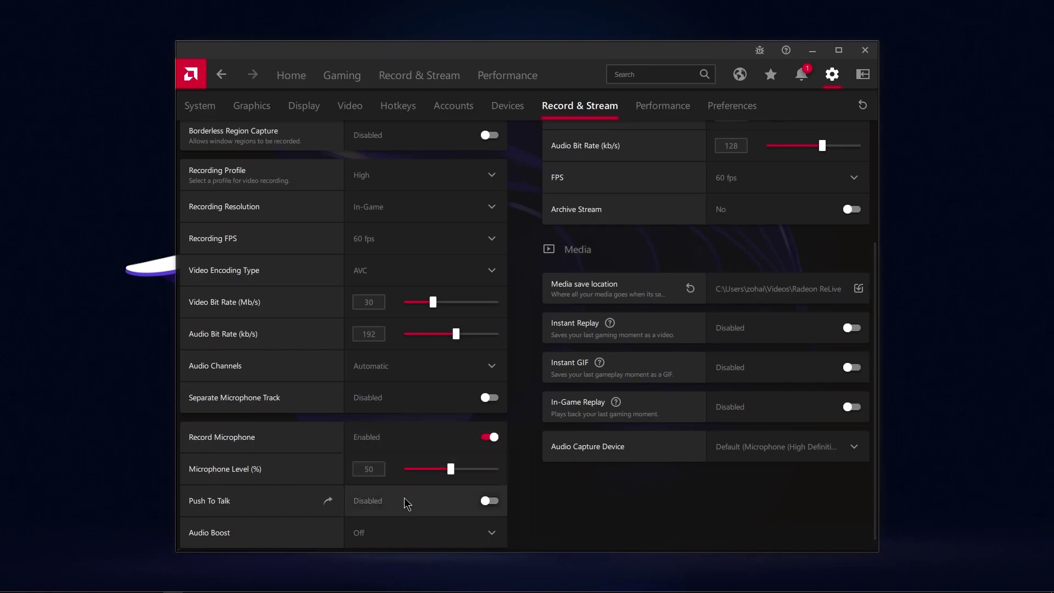
pyautogui.scroll(-1, 393, 511)
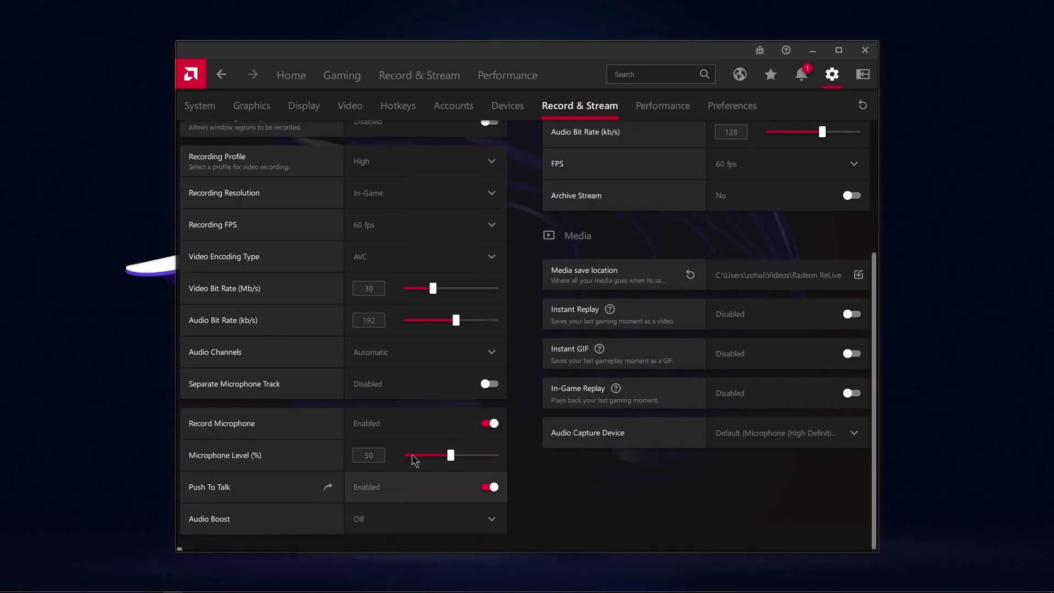
# Set the live streaming Resolution to 720p
pyautogui.scroll(5, 407, 471)
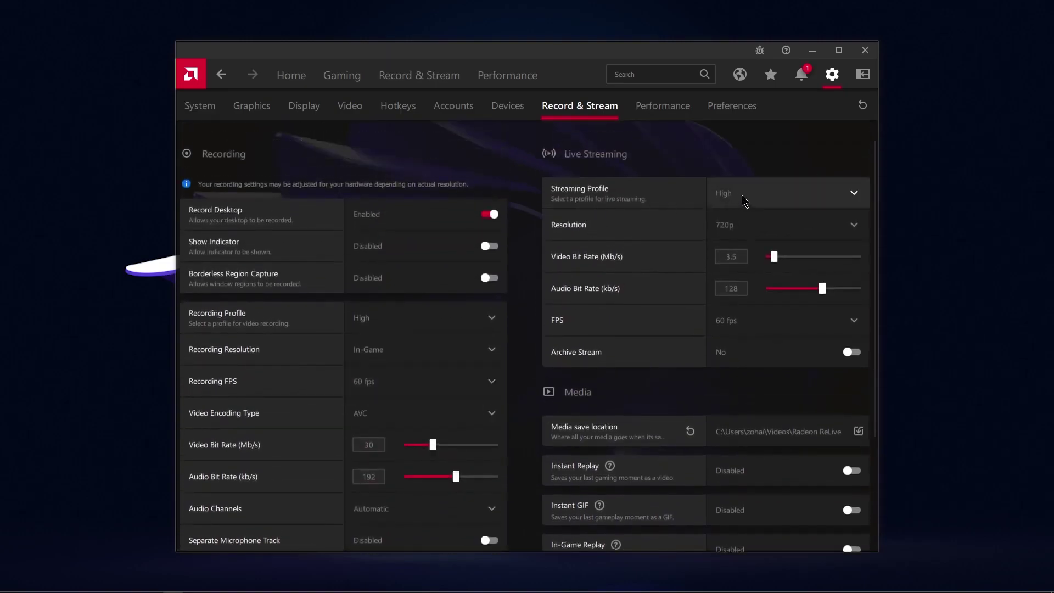
pyautogui.click(753, 229)
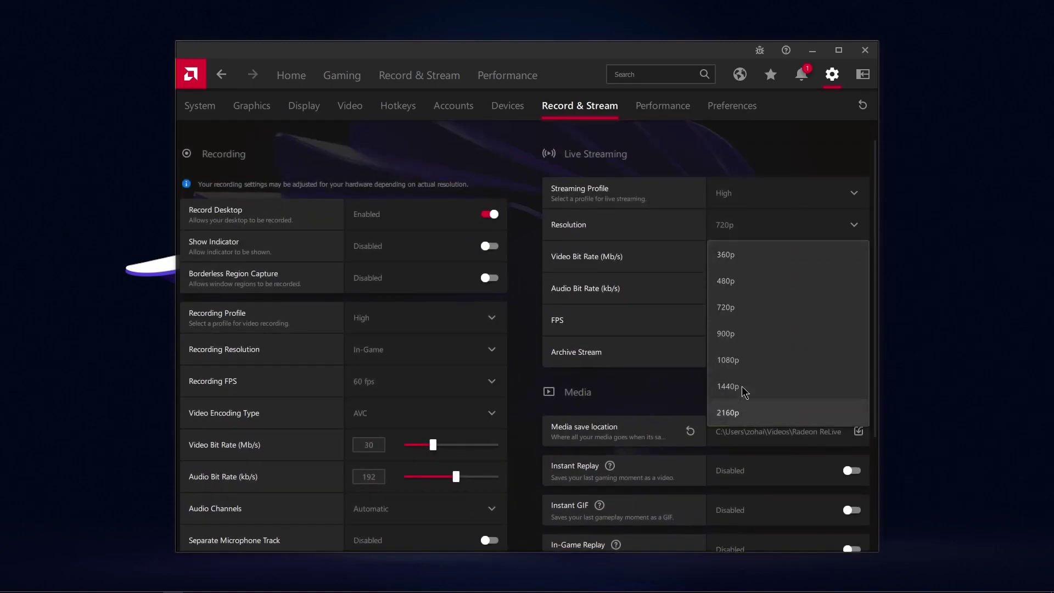
pyautogui.click(737, 309)
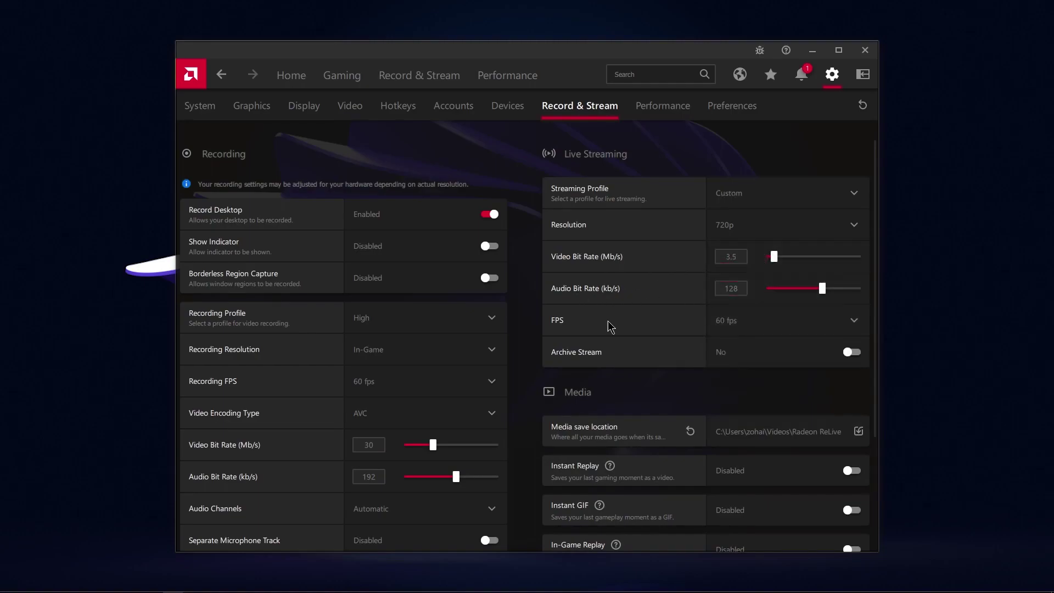
# Change the media save location to the Radeon ReLive folder on the YouTube Project (F:) drive
pyautogui.scroll(-3, 732, 361)
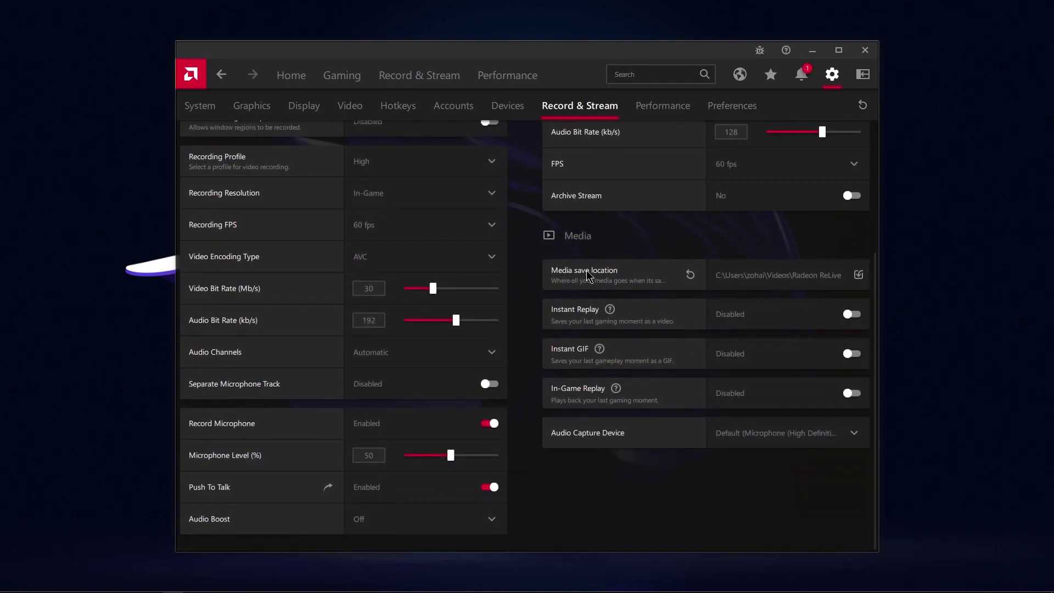
pyautogui.click(764, 284)
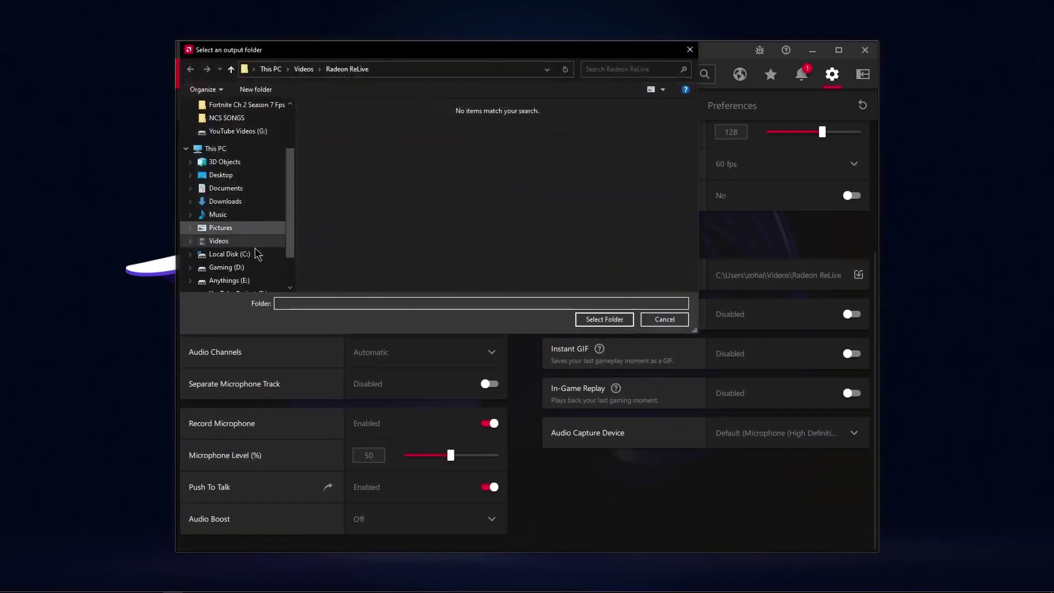
pyautogui.scroll(-1, 236, 269)
pyautogui.click(237, 267)
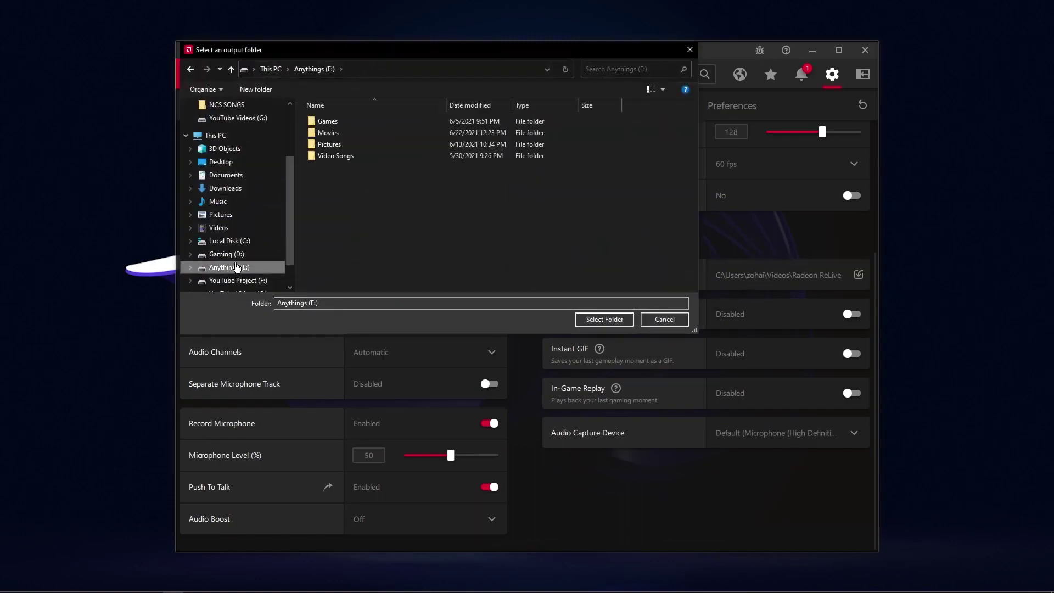
pyautogui.click(238, 280)
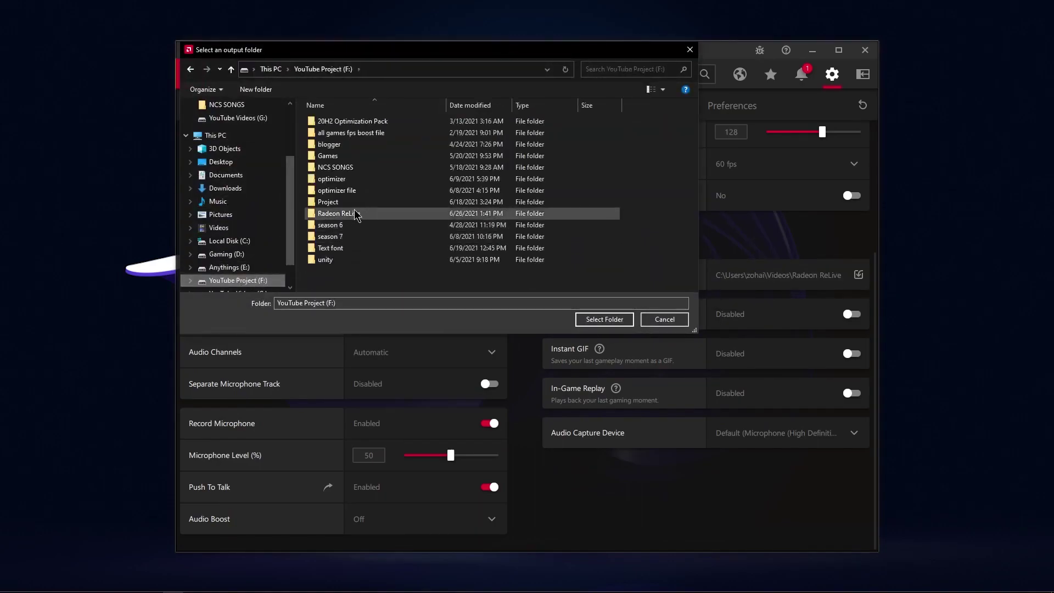
pyautogui.click(356, 213)
pyautogui.click(604, 320)
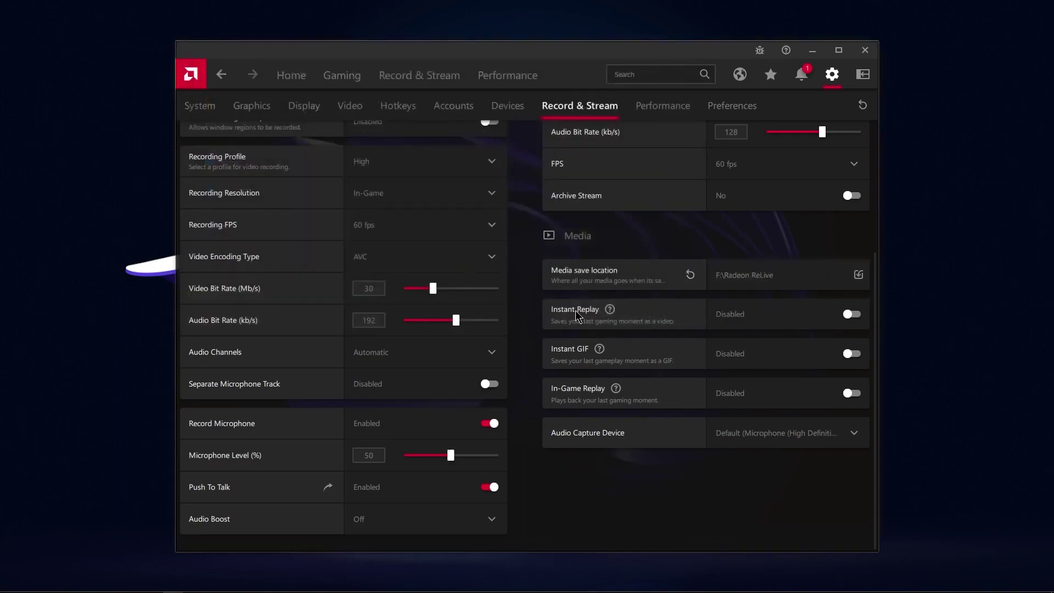
# Try Instant Replay with its buffer on Disk Storage, and disable it again
pyautogui.click(850, 314)
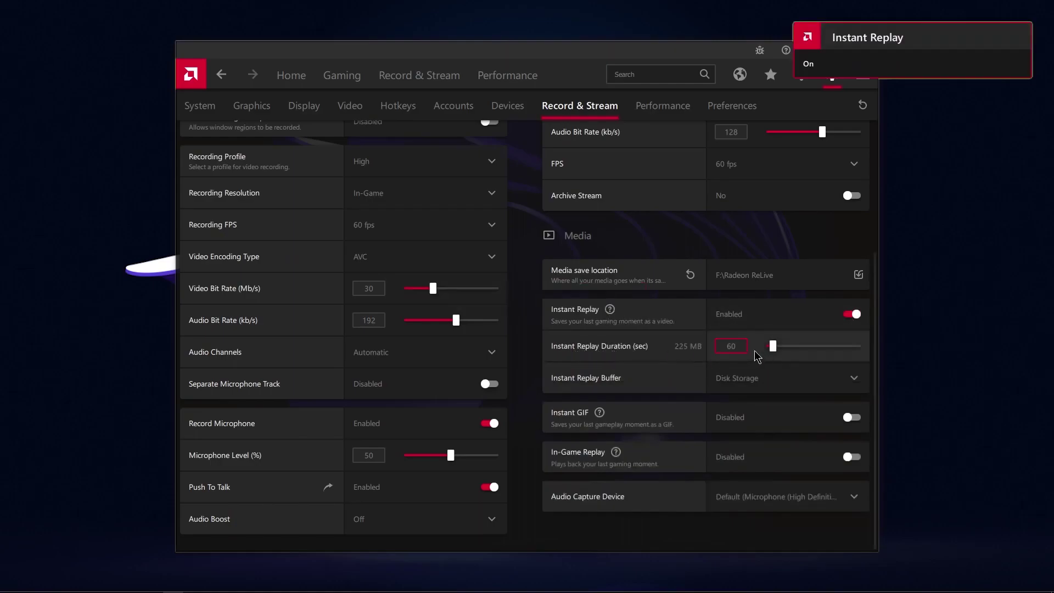
pyautogui.click(769, 379)
pyautogui.click(753, 393)
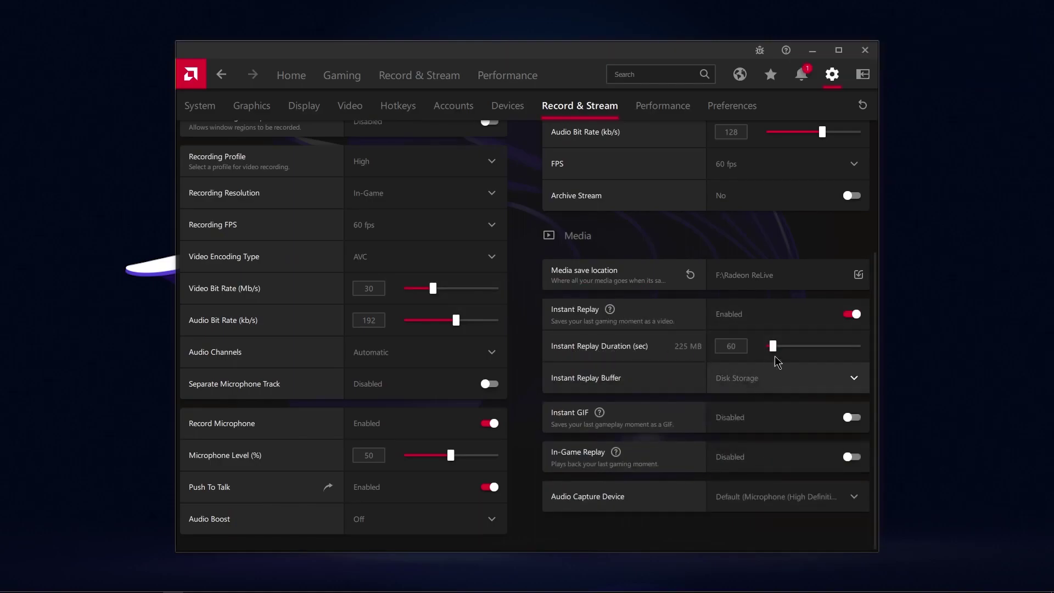
pyautogui.click(829, 316)
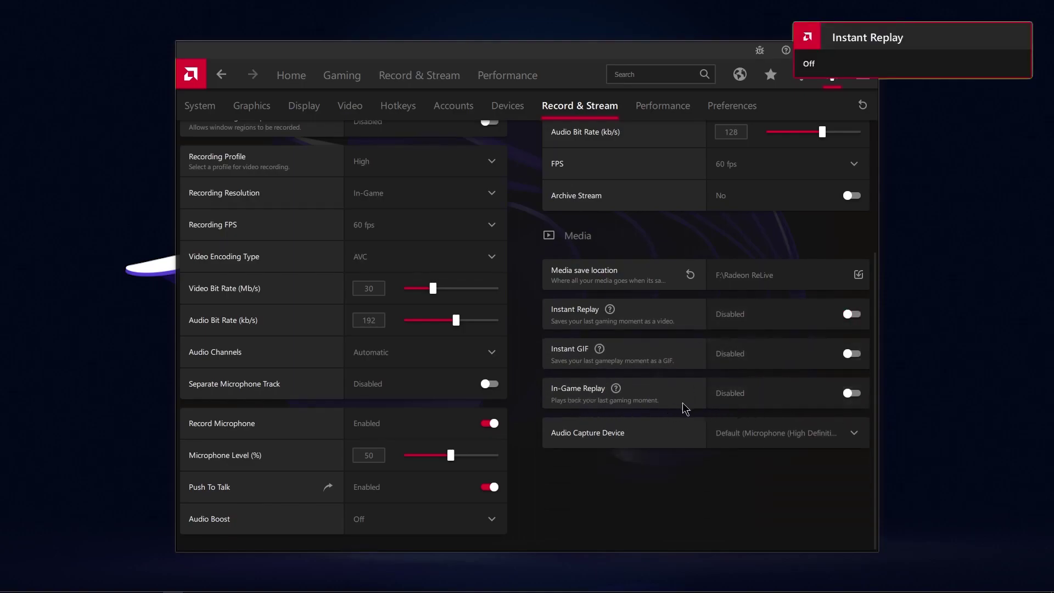
# Check the Audio Capture Device options and view the performance metrics settings
pyautogui.click(756, 435)
pyautogui.click(765, 444)
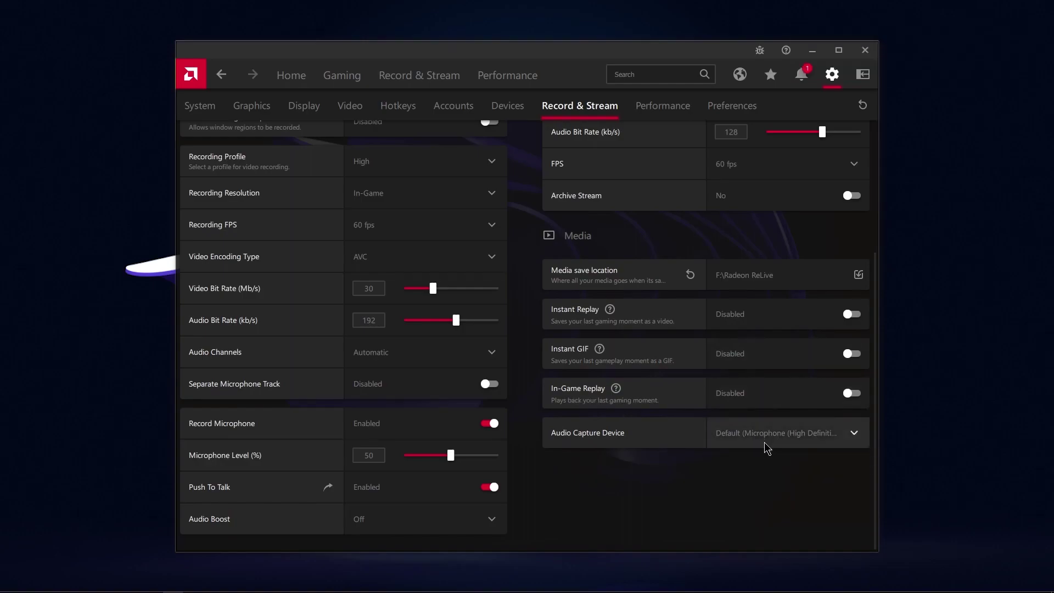
pyautogui.scroll(5, 652, 349)
pyautogui.click(646, 112)
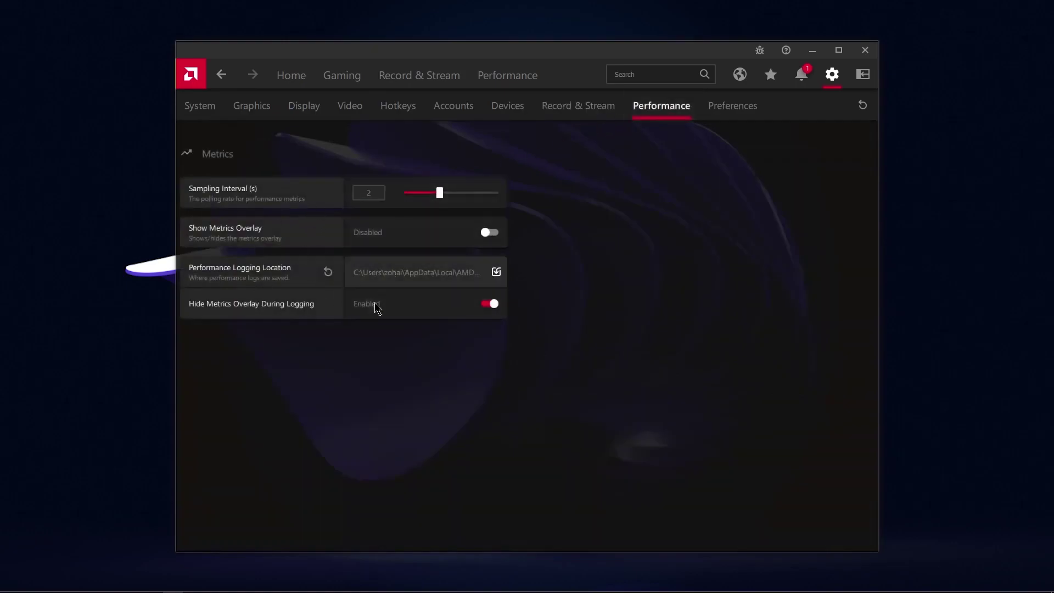
# Disable In-Game Overlay, Web Browser, Upgrade Advisor, System Tray Menu, Advertisements and Toast Notifications in the general preferences
pyautogui.click(725, 112)
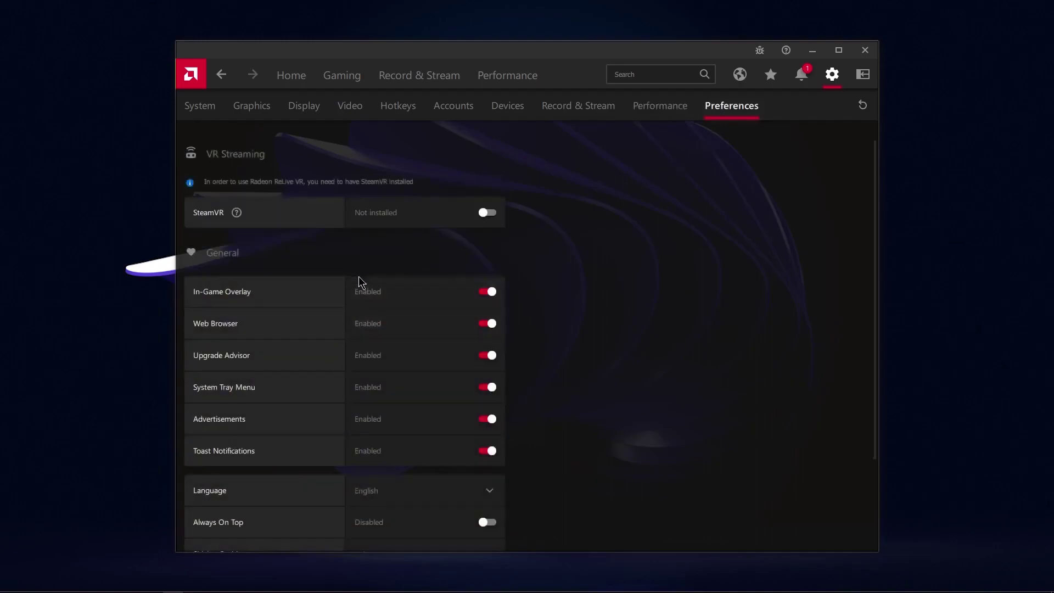
pyautogui.click(406, 300)
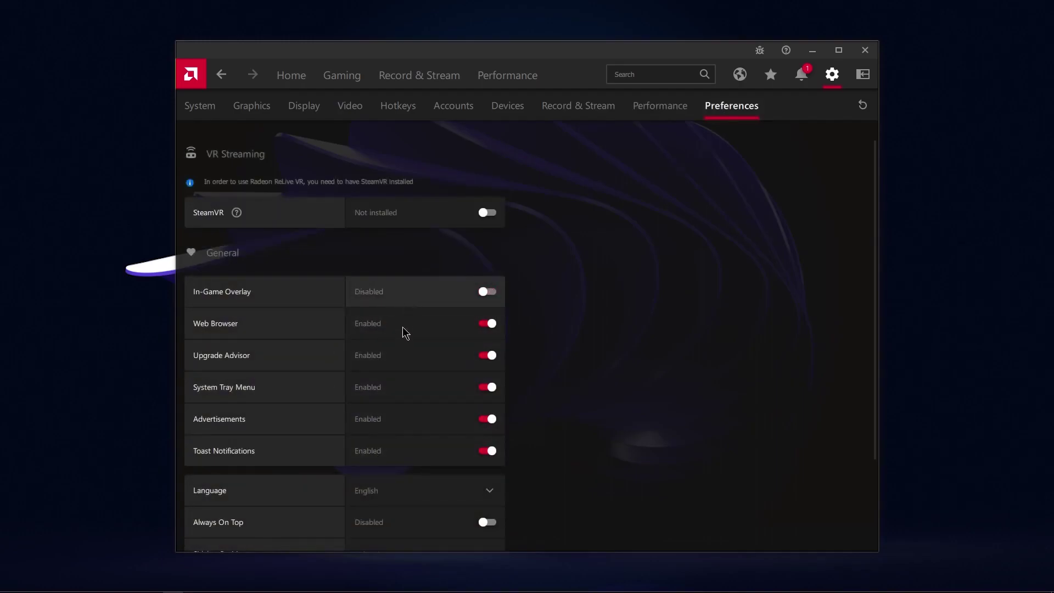
pyautogui.click(403, 323)
pyautogui.click(405, 354)
pyautogui.click(407, 387)
pyautogui.click(409, 417)
pyautogui.click(406, 450)
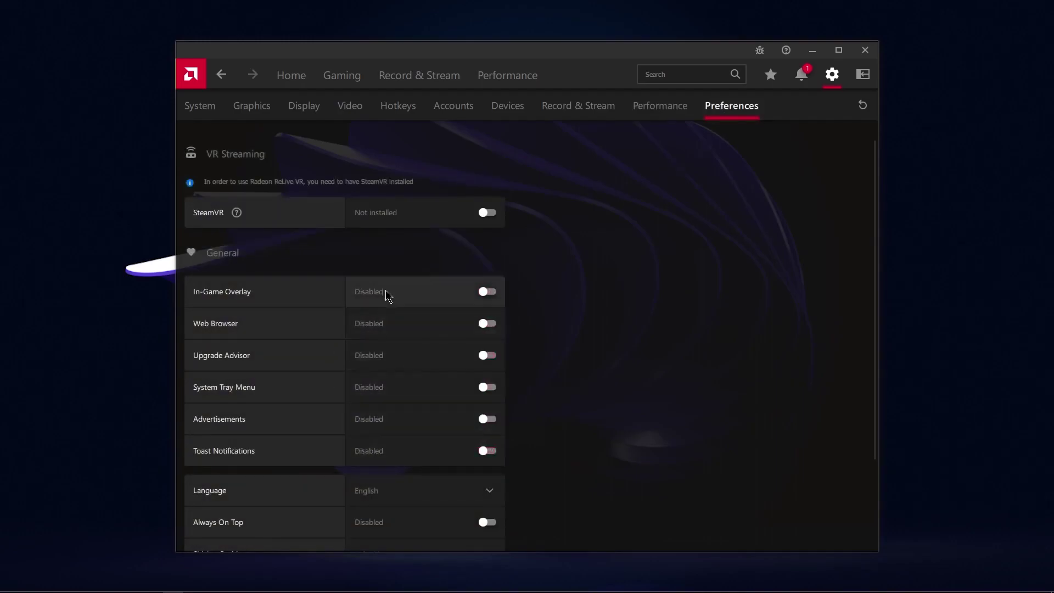
# Re-enable all six general preferences, from Toast Notifications back up to In-Game Overlay, and look over the remaining preferences
pyautogui.click(425, 446)
pyautogui.click(427, 418)
pyautogui.click(428, 387)
pyautogui.click(428, 355)
pyautogui.click(431, 324)
pyautogui.click(433, 291)
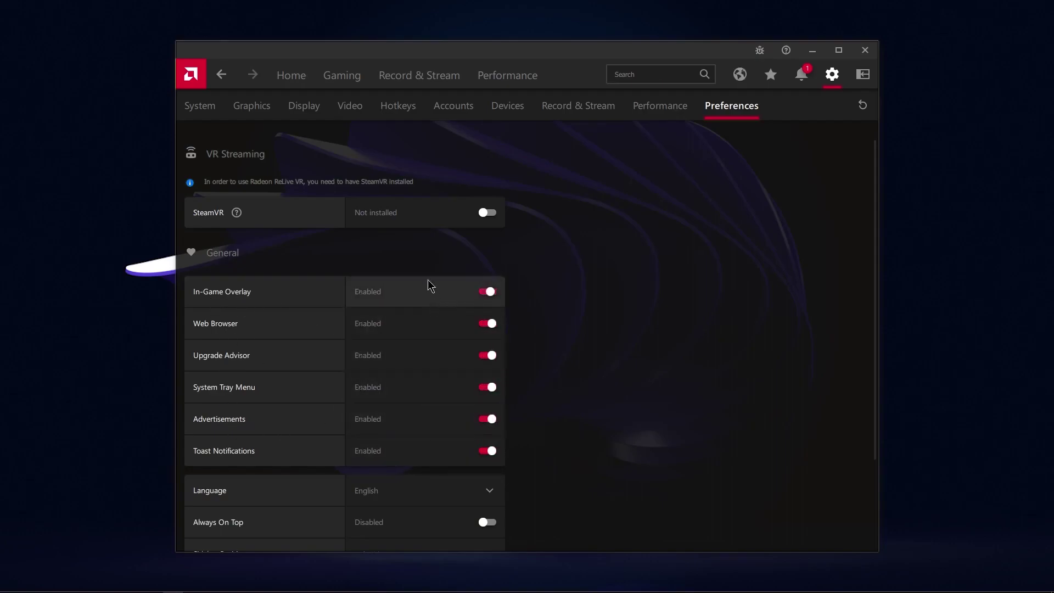
pyautogui.scroll(-2, 404, 342)
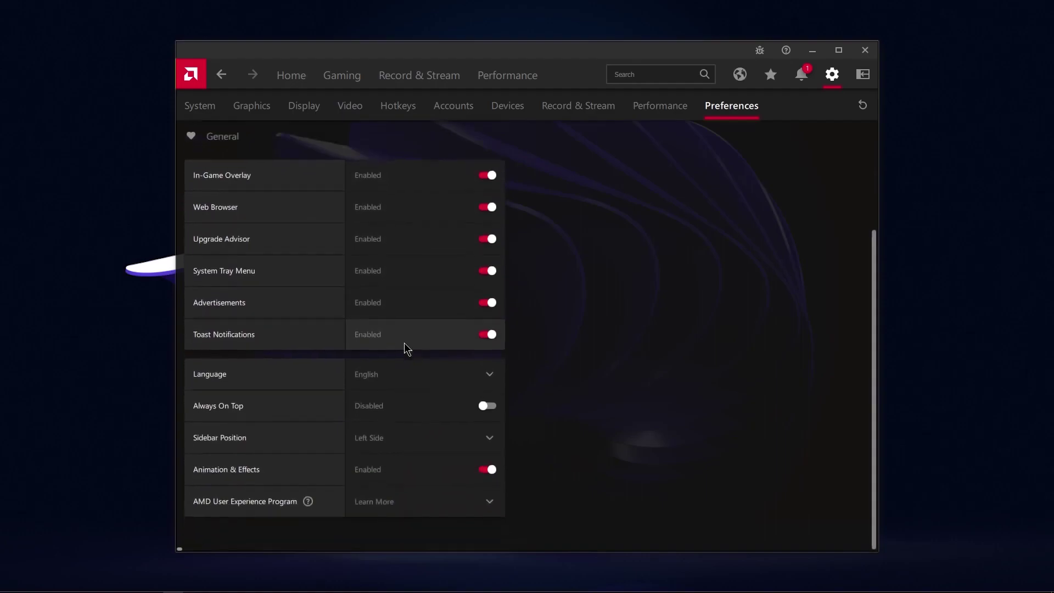
pyautogui.scroll(2, 395, 219)
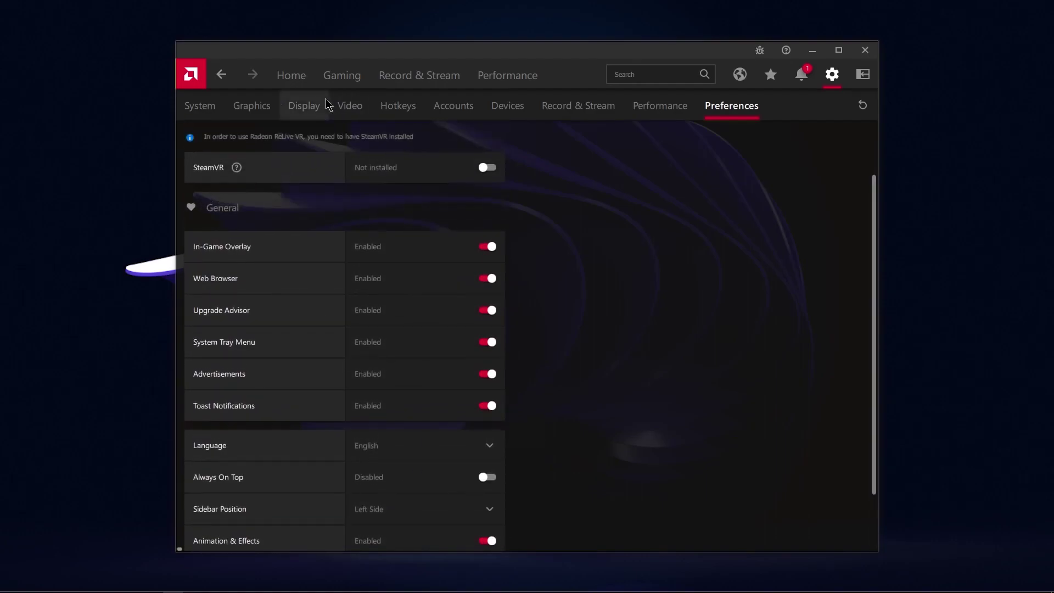
# Complete the Record & Stream setup wizard for Recording, keeping the default microphone, High recording quality and Record Desktop enabled
pyautogui.click(419, 77)
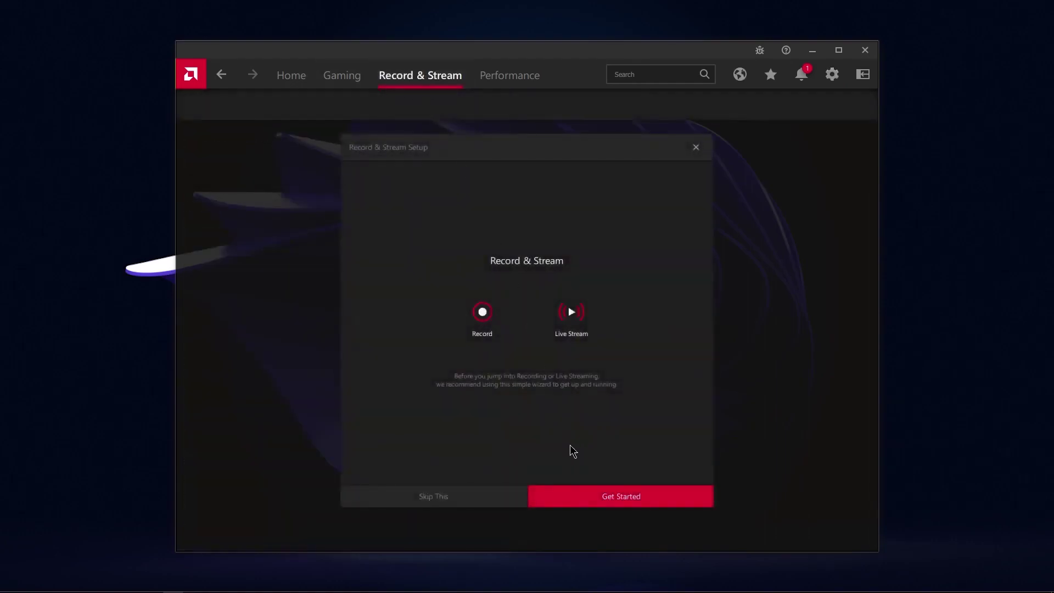
pyautogui.click(618, 496)
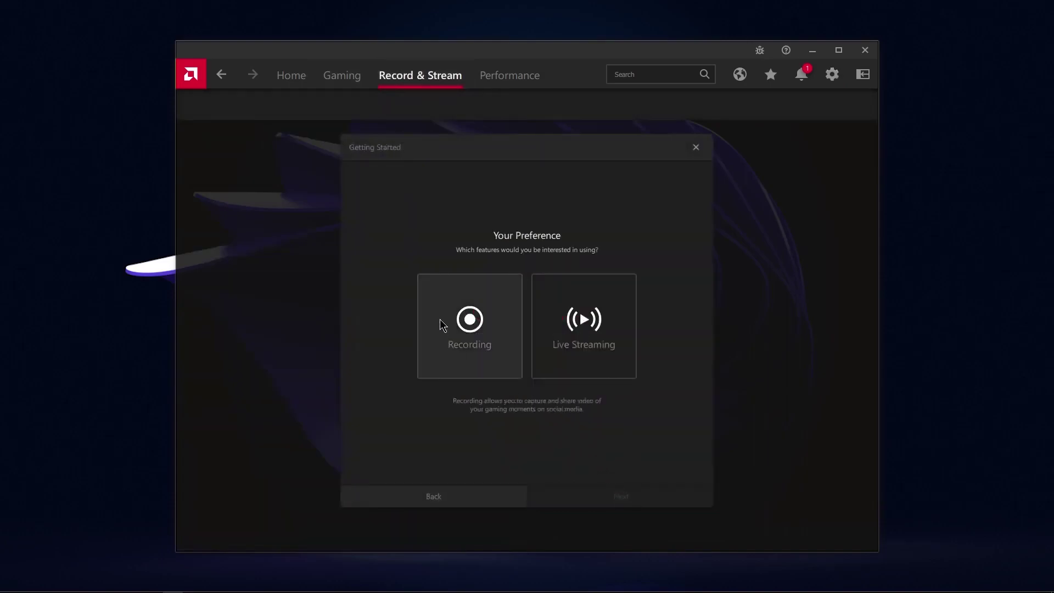
pyautogui.click(445, 343)
pyautogui.click(612, 498)
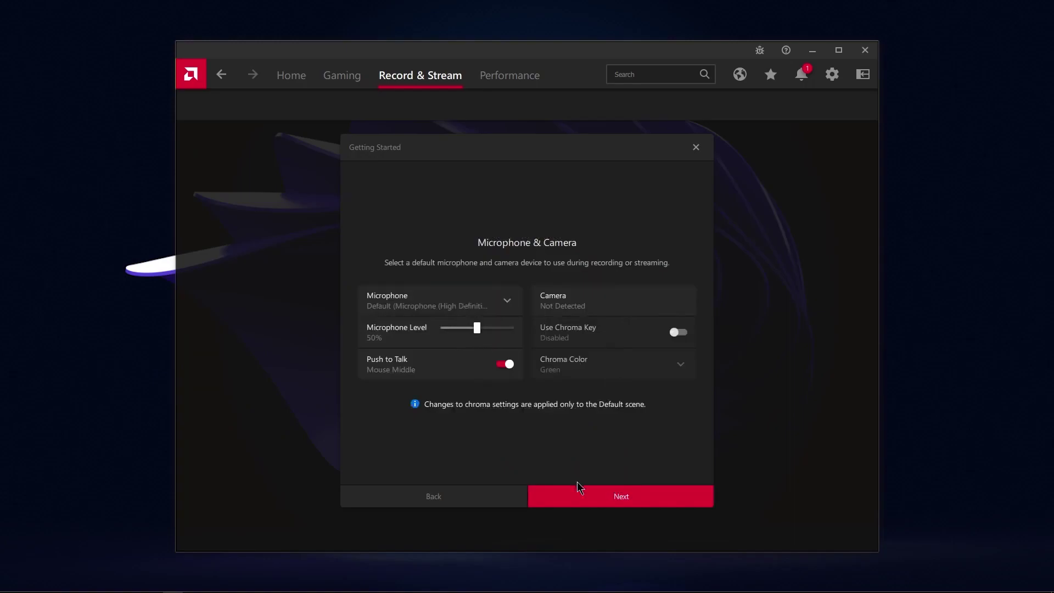
pyautogui.click(597, 497)
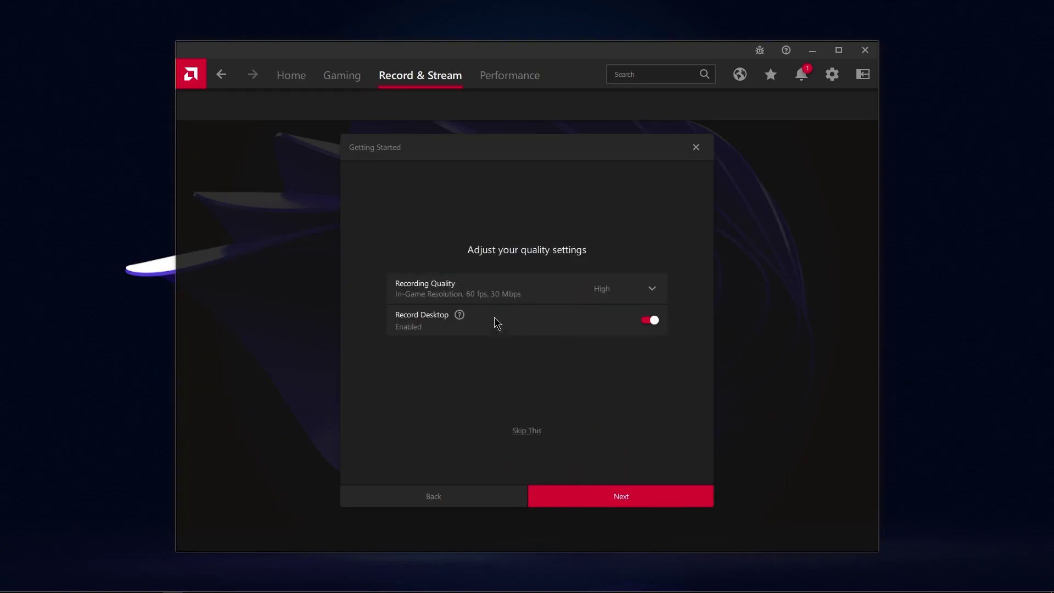
pyautogui.click(610, 496)
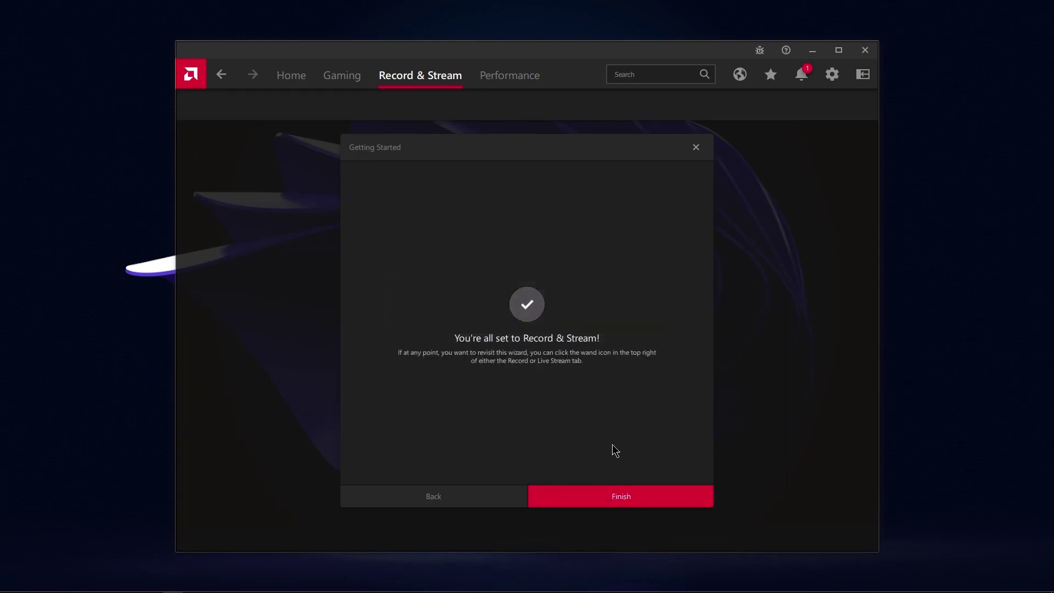
pyautogui.click(631, 495)
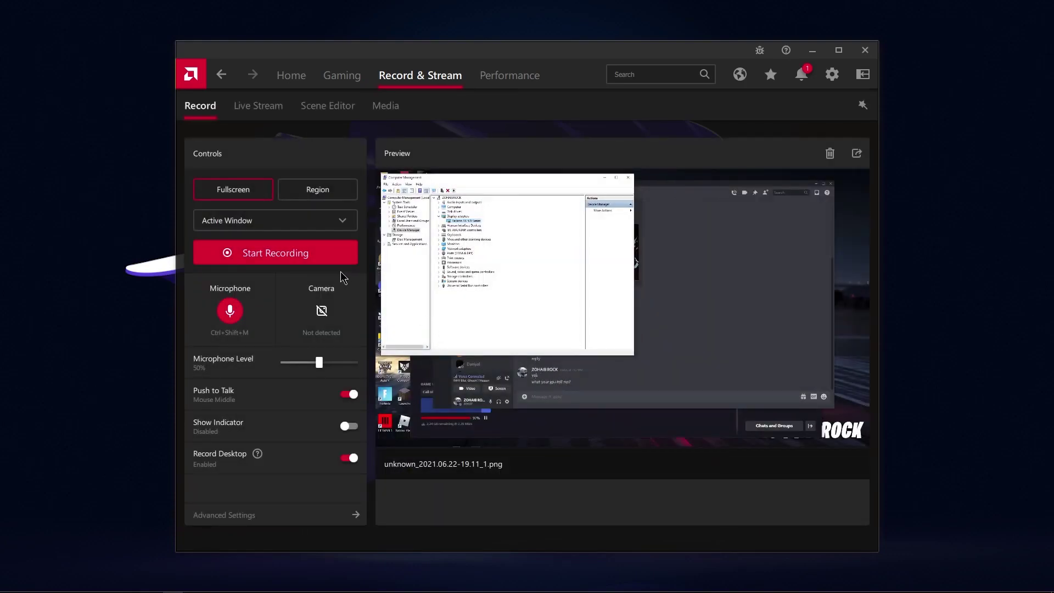
# Set the live stream account to Custom Stream and look over the remaining live stream controls
pyautogui.click(257, 114)
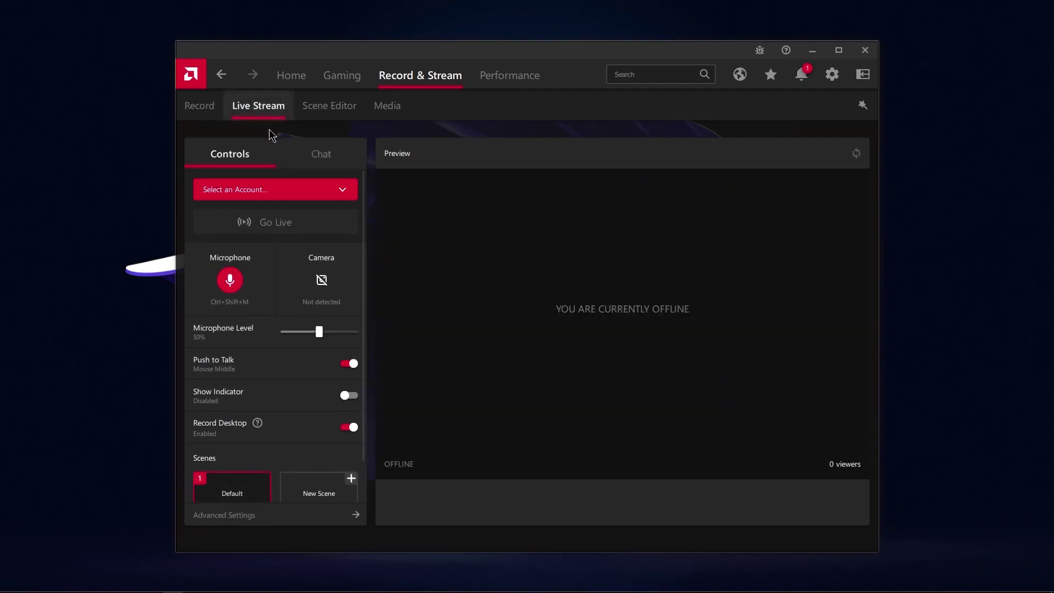
pyautogui.click(321, 190)
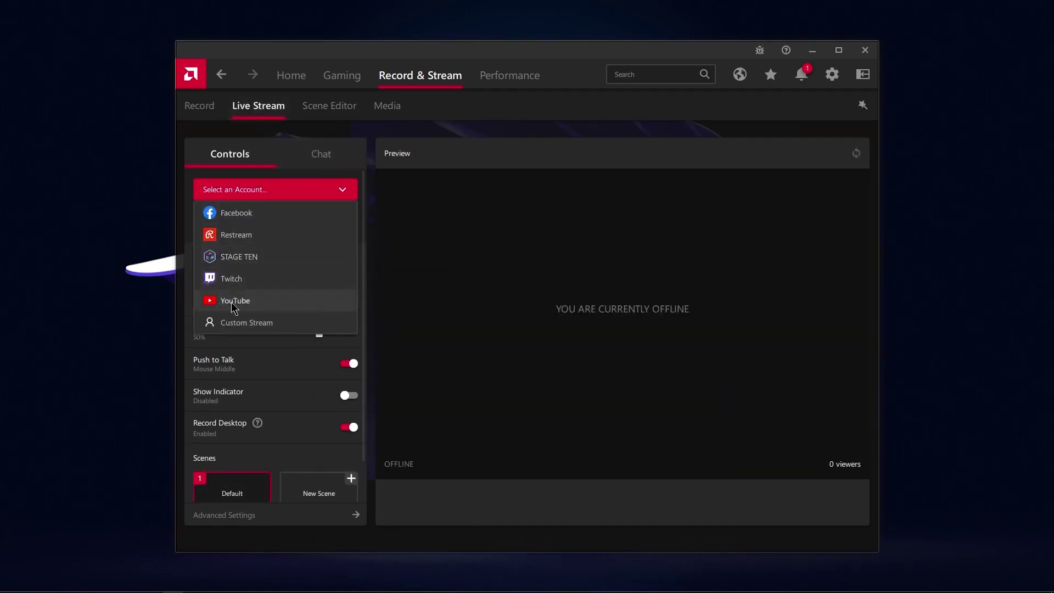
pyautogui.click(258, 322)
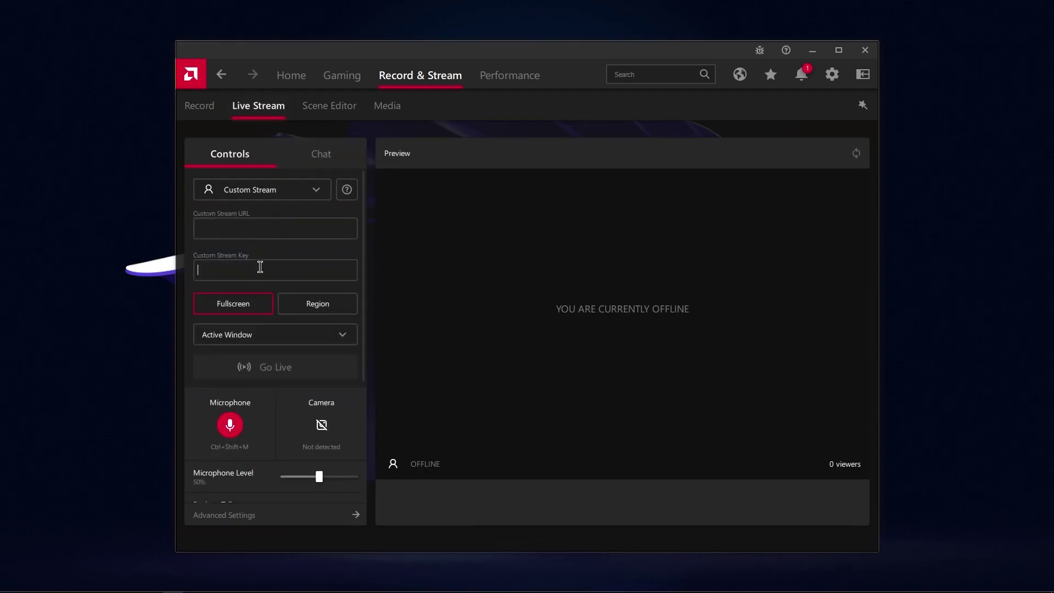
pyautogui.scroll(-5, 293, 328)
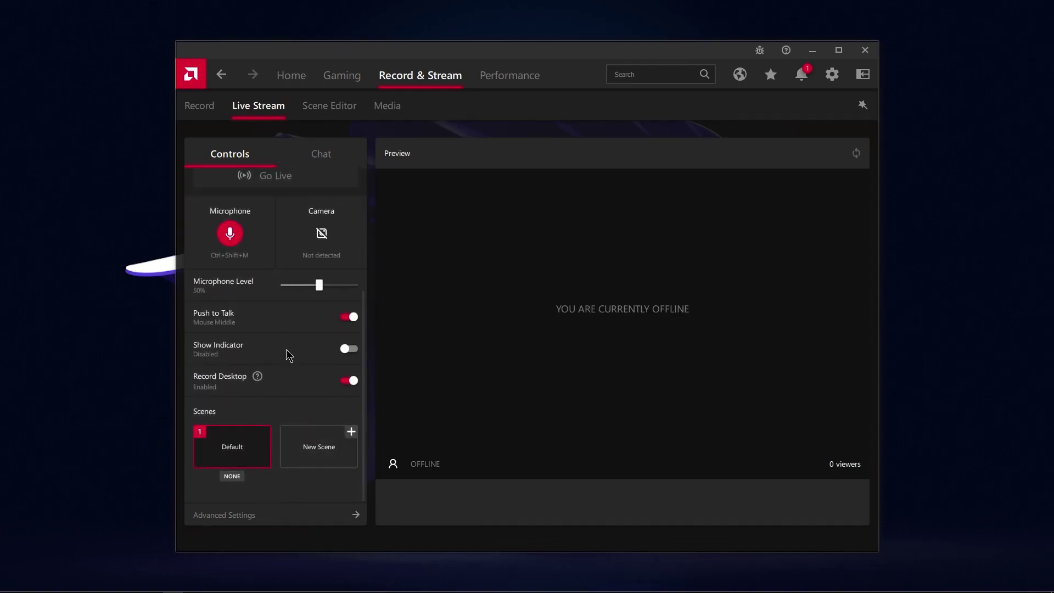
pyautogui.scroll(4, 302, 306)
# View the Scene Editor and Media library, and check the performance metrics' overlay options
pyautogui.click(318, 110)
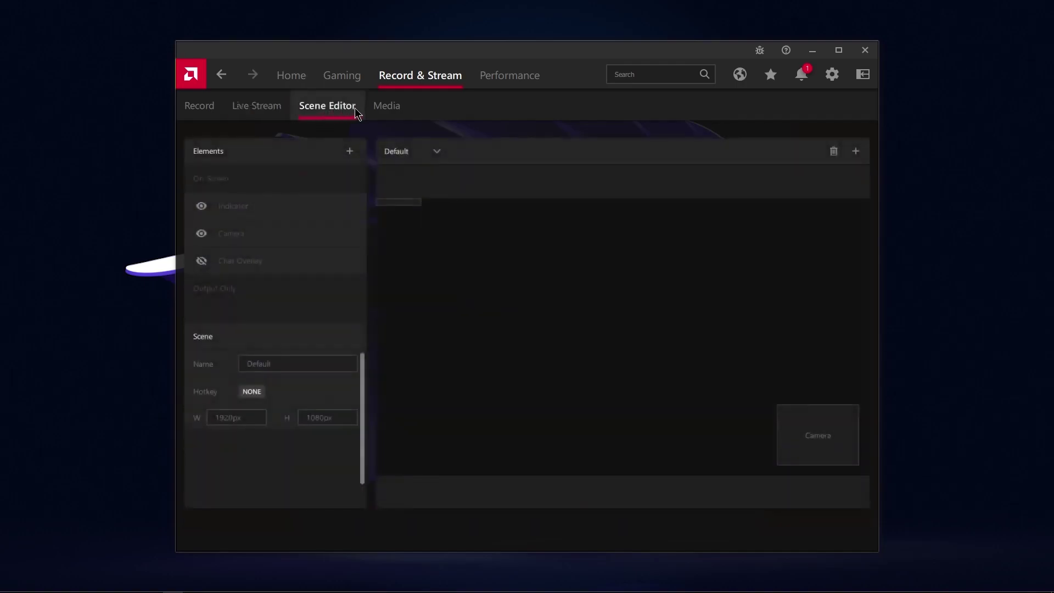
pyautogui.click(375, 105)
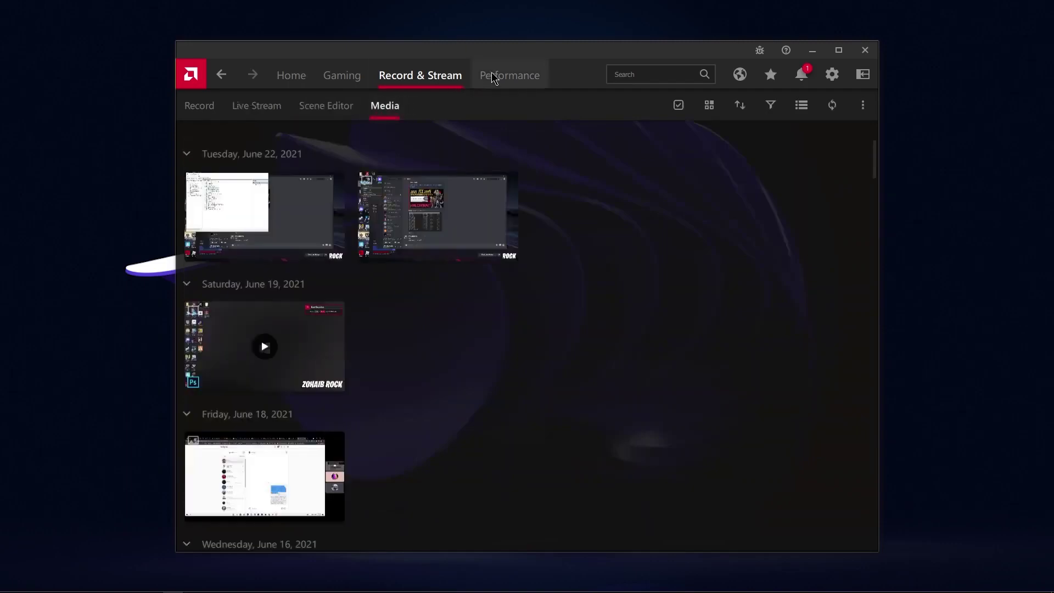
pyautogui.click(493, 74)
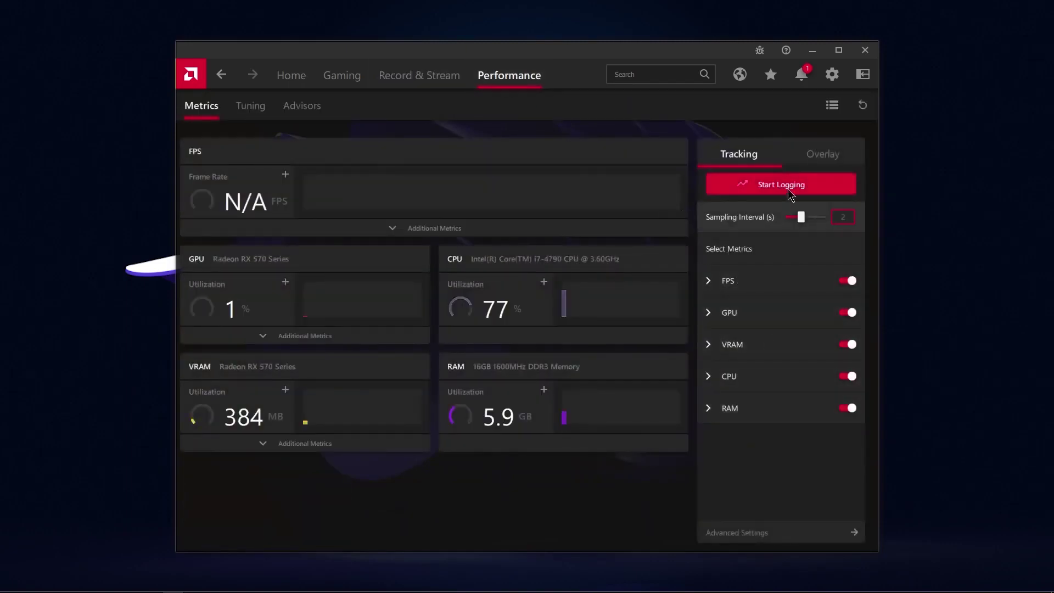
pyautogui.click(808, 155)
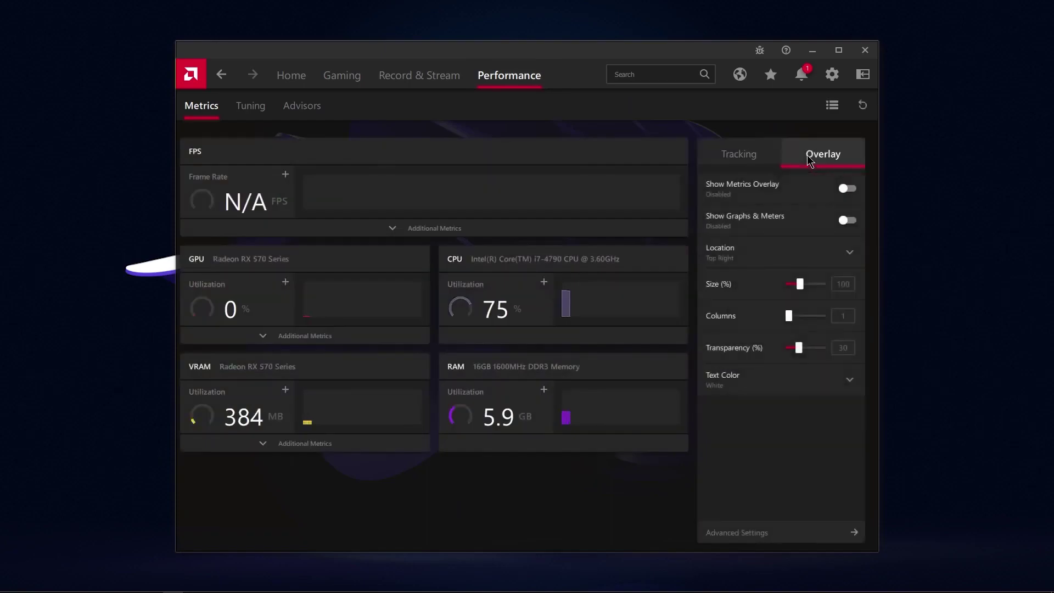
# Accept the GPU tuning licence agreement with Global Tuning selected, and check the performance advisors
pyautogui.click(249, 107)
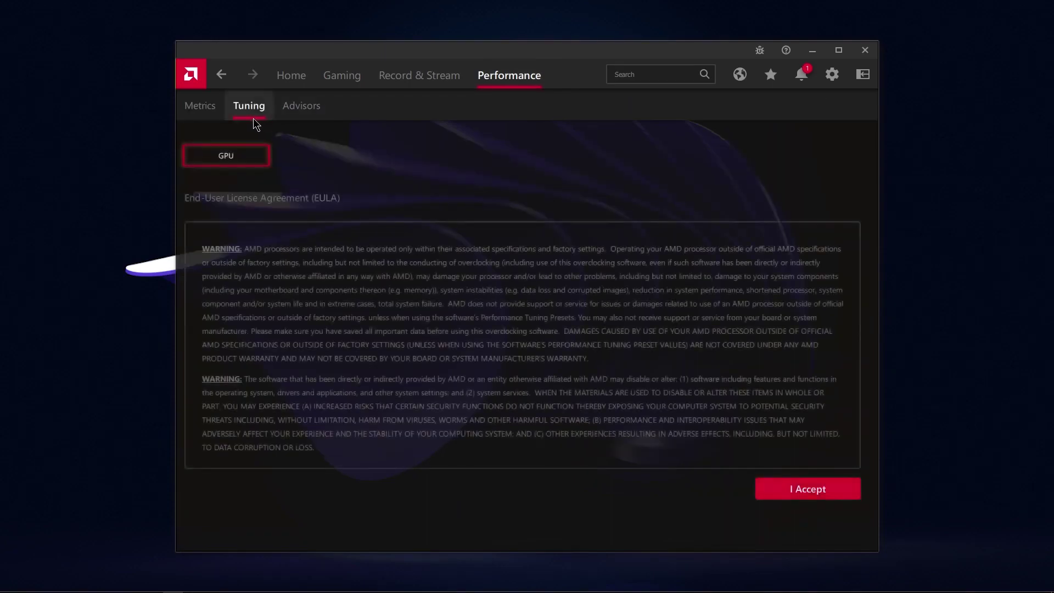
pyautogui.click(798, 484)
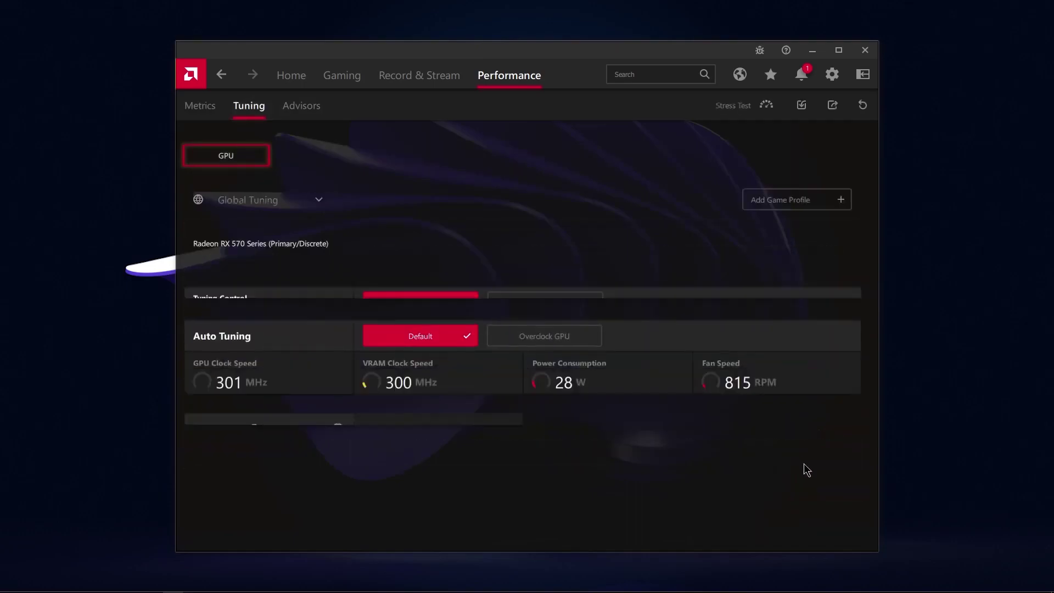
pyautogui.click(295, 199)
pyautogui.click(266, 220)
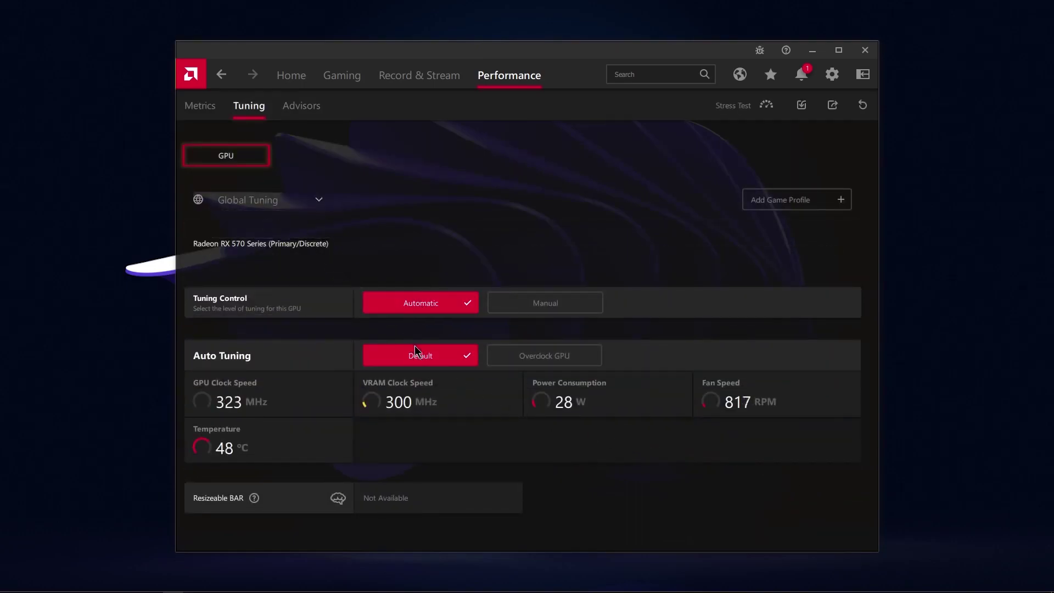
pyautogui.click(301, 108)
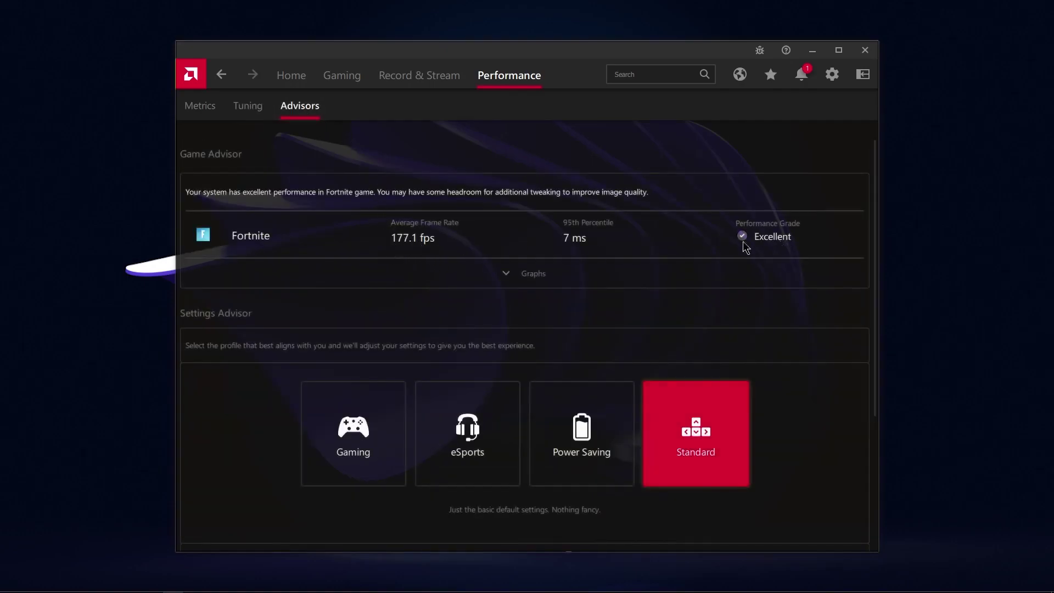
pyautogui.click(200, 105)
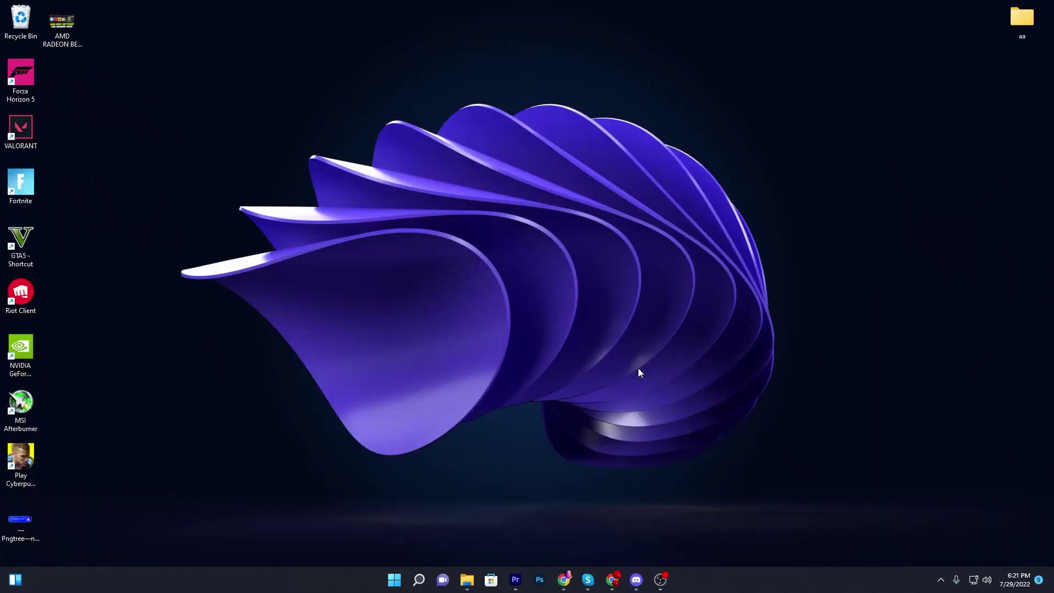
# Switch to Chrome and open the "AMD Radeon Best Settings For Gaming 2022 (New Update)" post on uptopacks.com, closing the extra ad tab
pyautogui.click(615, 577)
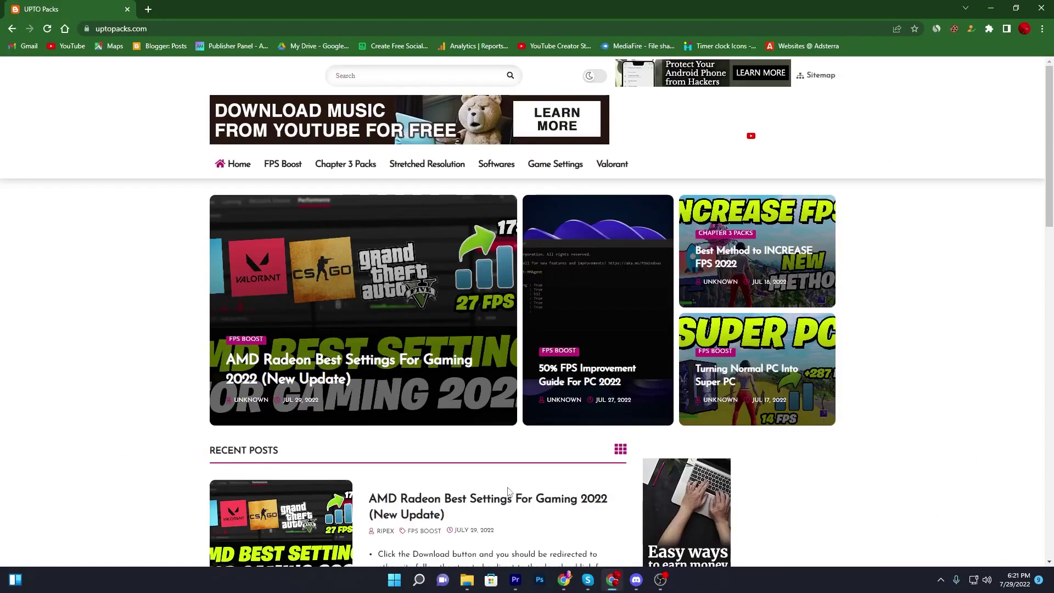
pyautogui.scroll(-3, 490, 477)
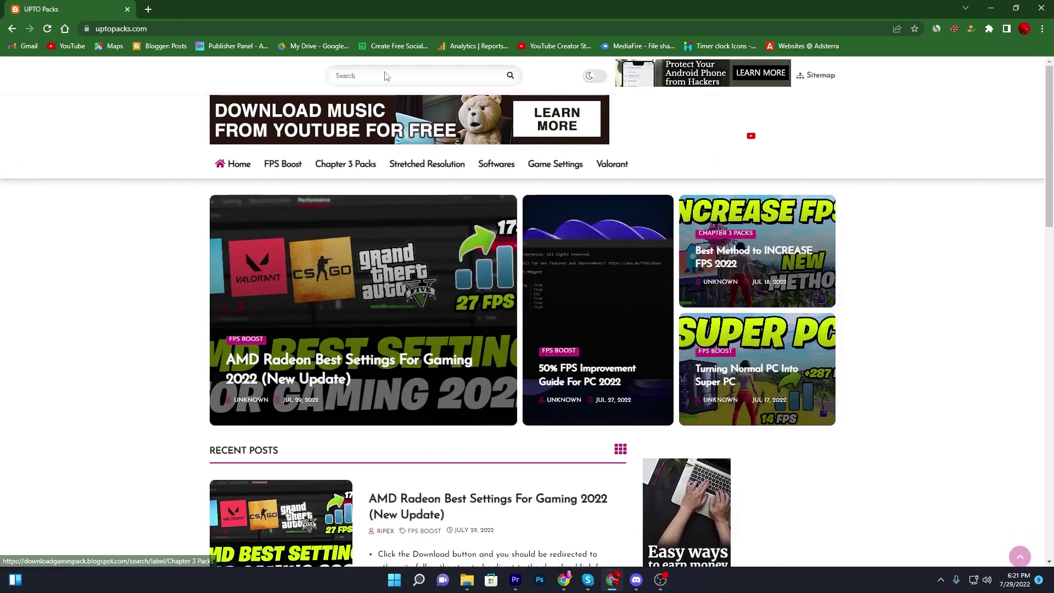
pyautogui.scroll(-3, 294, 373)
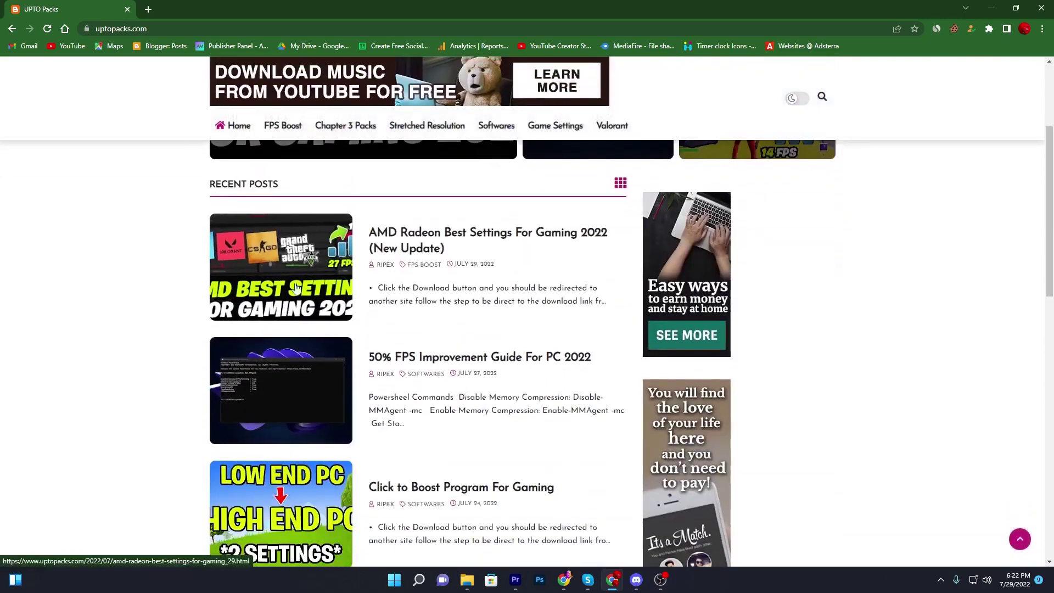
pyautogui.click(294, 373)
pyautogui.click(82, 9)
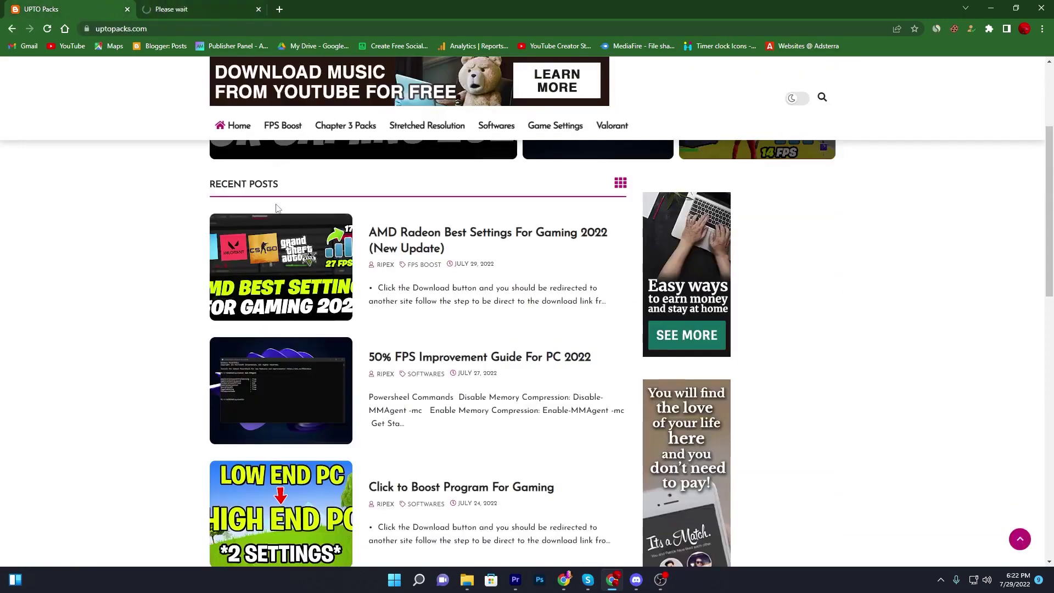
pyautogui.click(257, 9)
pyautogui.scroll(-3, 304, 198)
pyautogui.scroll(3, 225, 183)
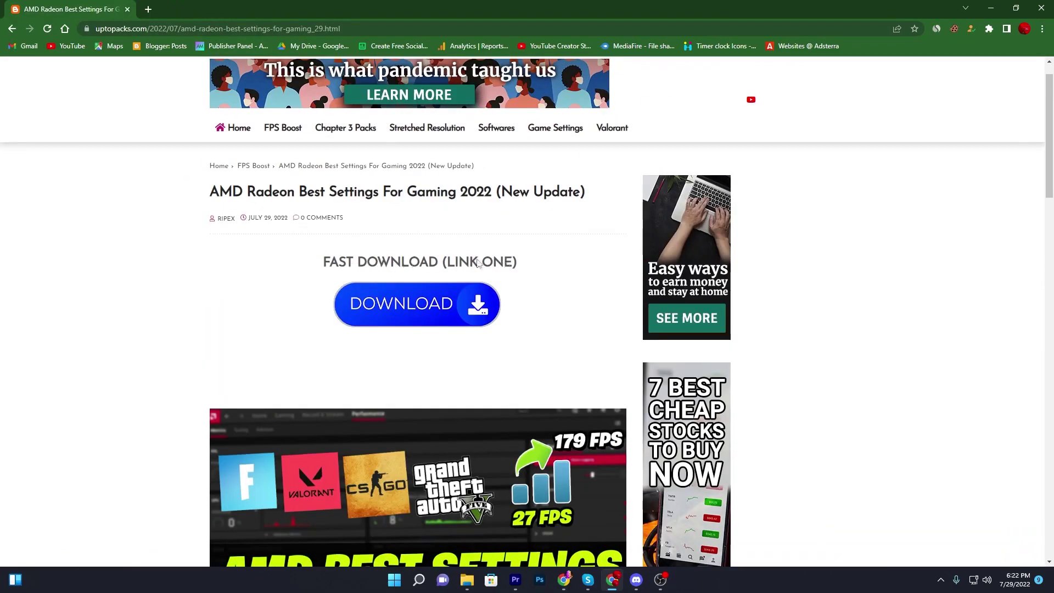
# Download AMD Radeon FPS Boost Pack.rar from Google Drive through the post's Download Pack Link
pyautogui.scroll(-8, 363, 296)
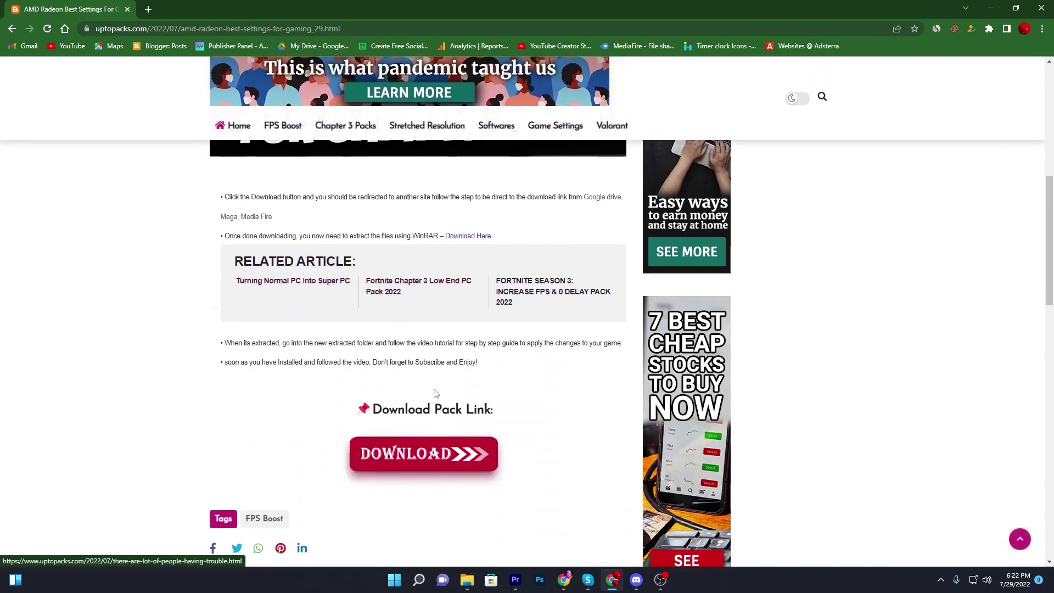
pyautogui.click(394, 462)
pyautogui.click(390, 447)
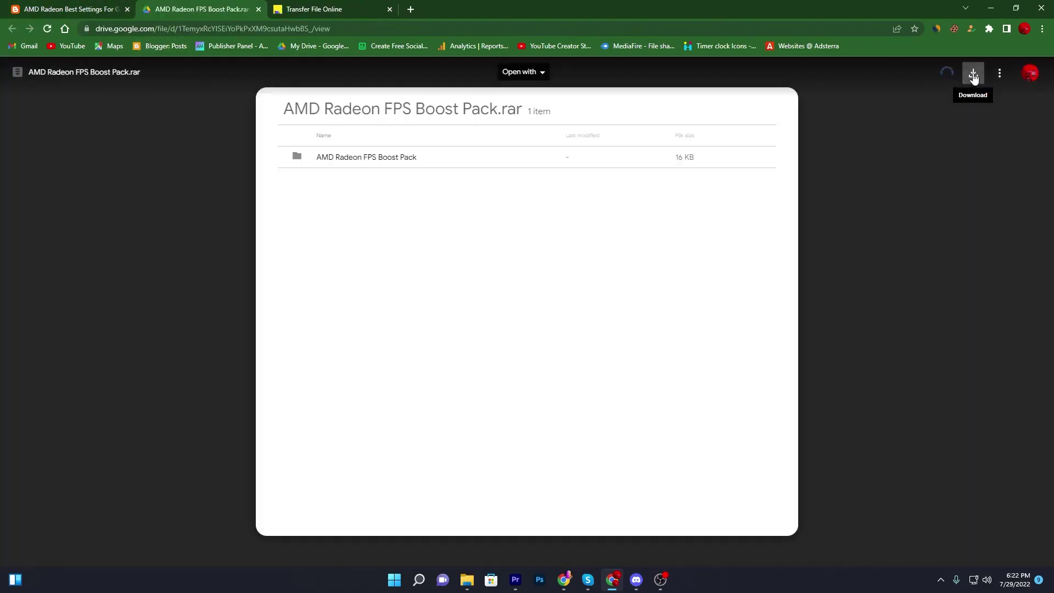
pyautogui.click(973, 73)
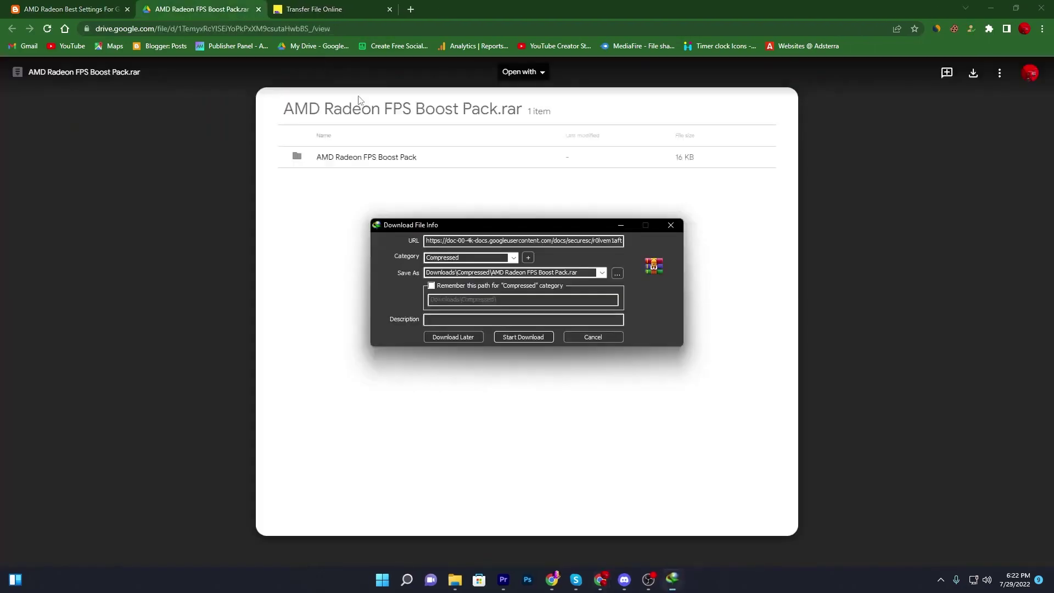
pyautogui.click(525, 337)
# Put the downloaded AMD Radeon FPS Boost Pack archive on the desktop and close the download dialog
pyautogui.press('super+d')
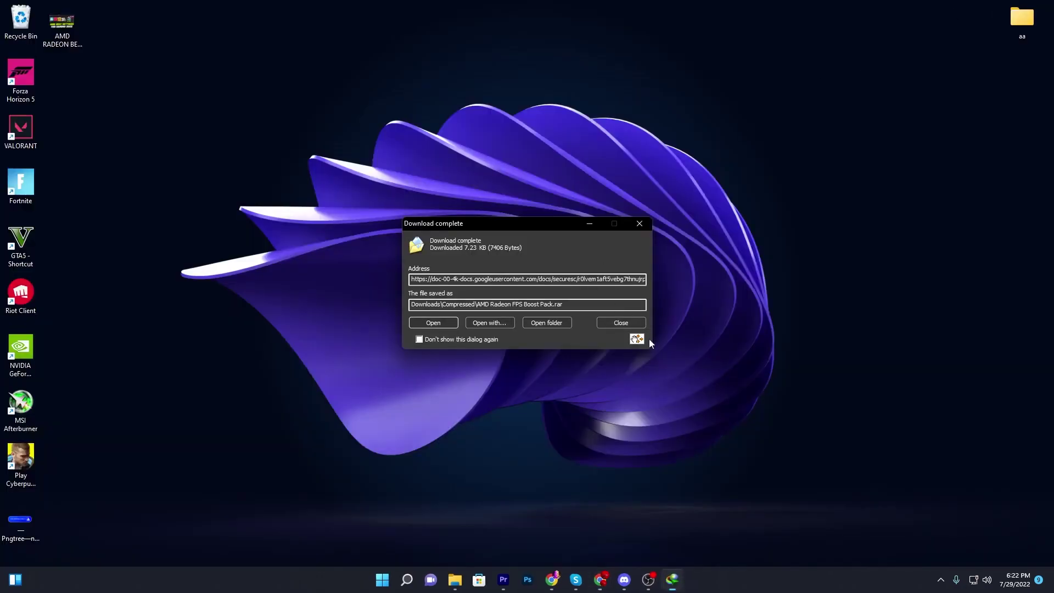
pyautogui.moveTo(637, 342); pyautogui.dragTo(435, 59)
pyautogui.click(639, 223)
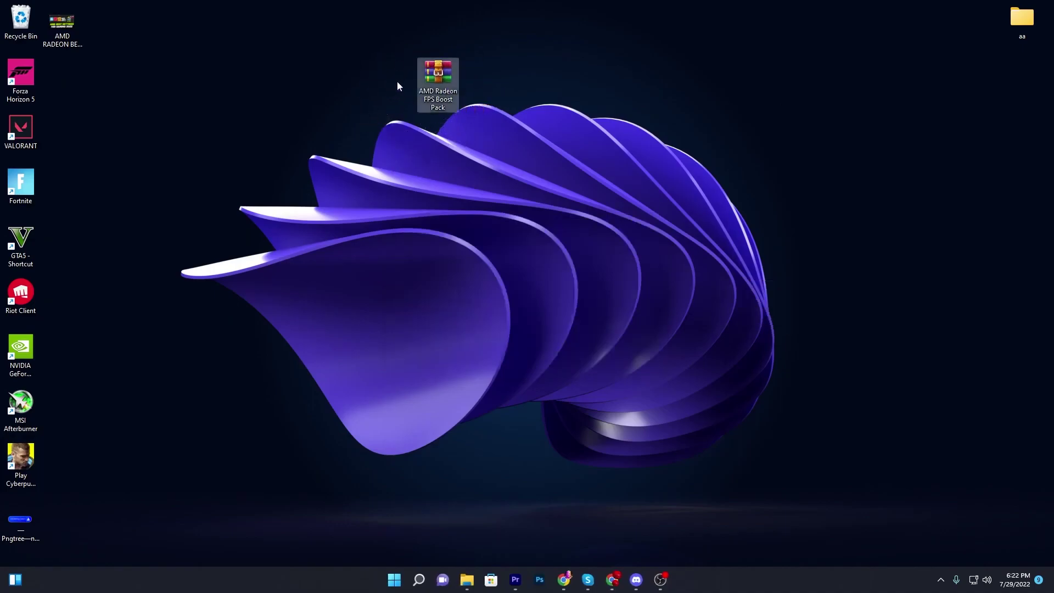
# Extract the AMD Radeon FPS Boost Pack folder from the archive onto the desktop and close the archive
pyautogui.doubleClick(437, 75)
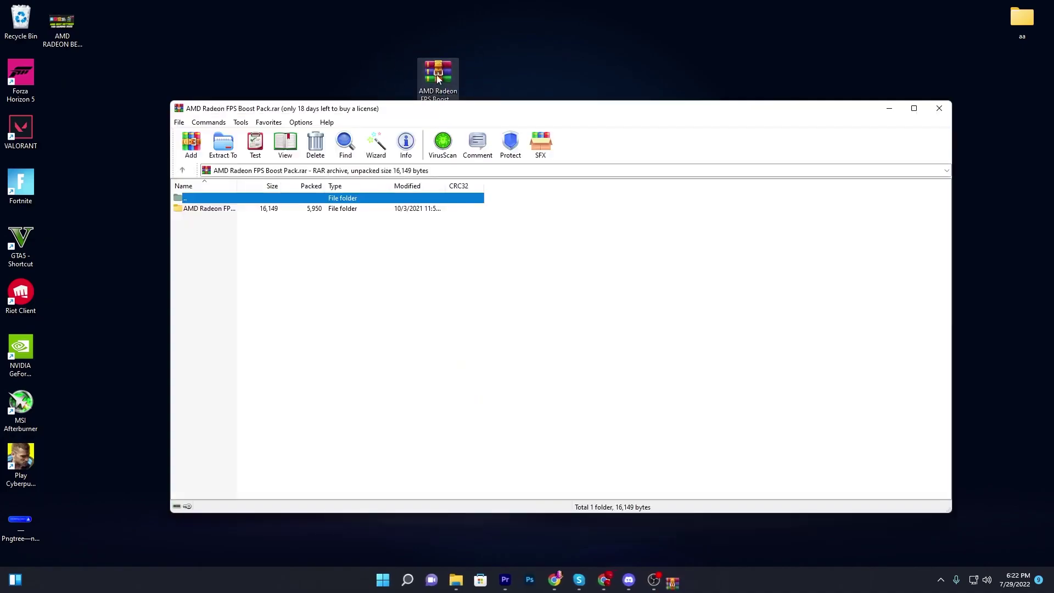
pyautogui.moveTo(365, 63); pyautogui.dragTo(366, 65)
pyautogui.click(940, 109)
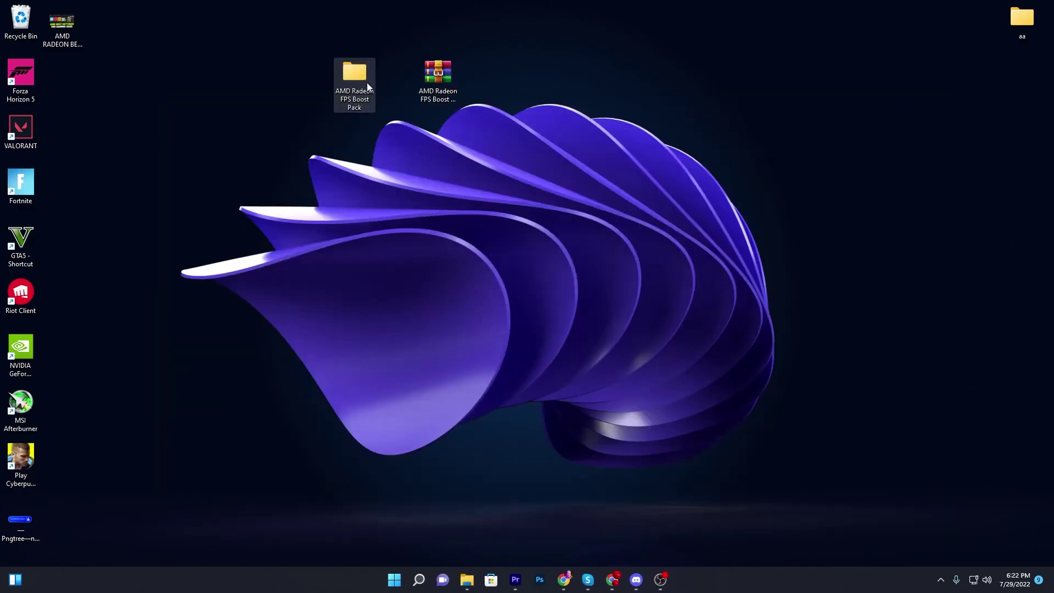
# Add AMD_Graphics_Registry_Keys_RESearch from the boost pack's 1-AMD Reg Optimizations folder to the Windows registry, allowing Registry Editor to make changes
pyautogui.doubleClick(355, 77)
pyautogui.moveTo(459, 15); pyautogui.dragTo(496, 83)
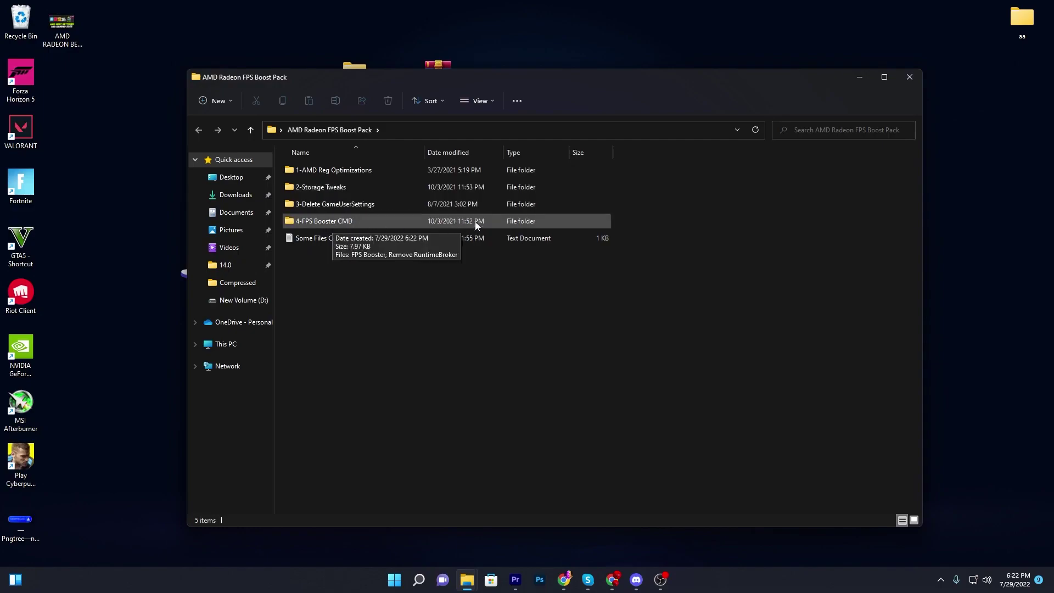
pyautogui.doubleClick(348, 172)
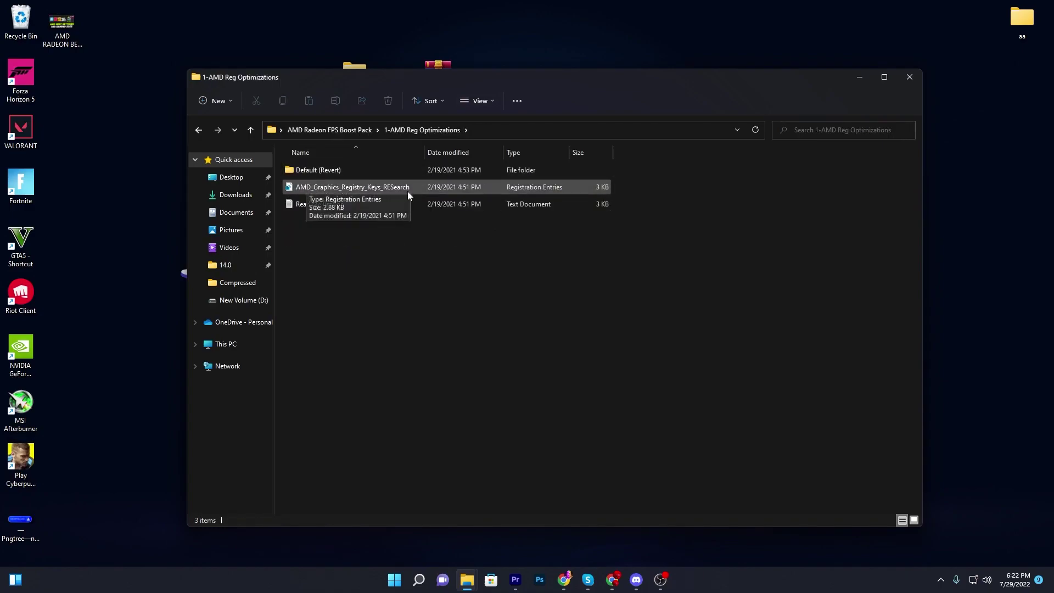
pyautogui.doubleClick(372, 190)
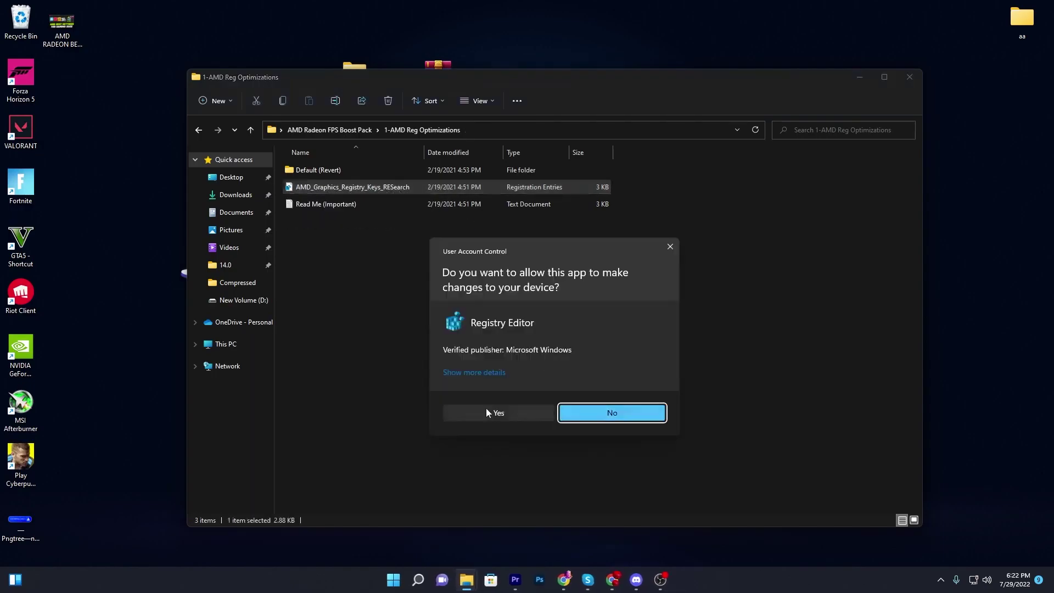
pyautogui.click(511, 411)
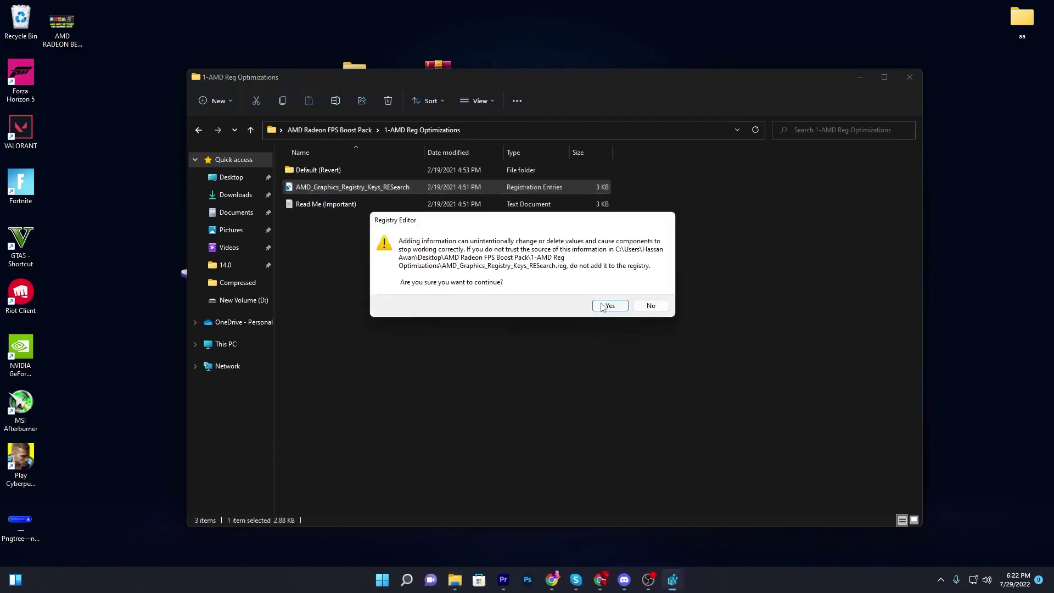
pyautogui.press('Return')
pyautogui.press('Return')
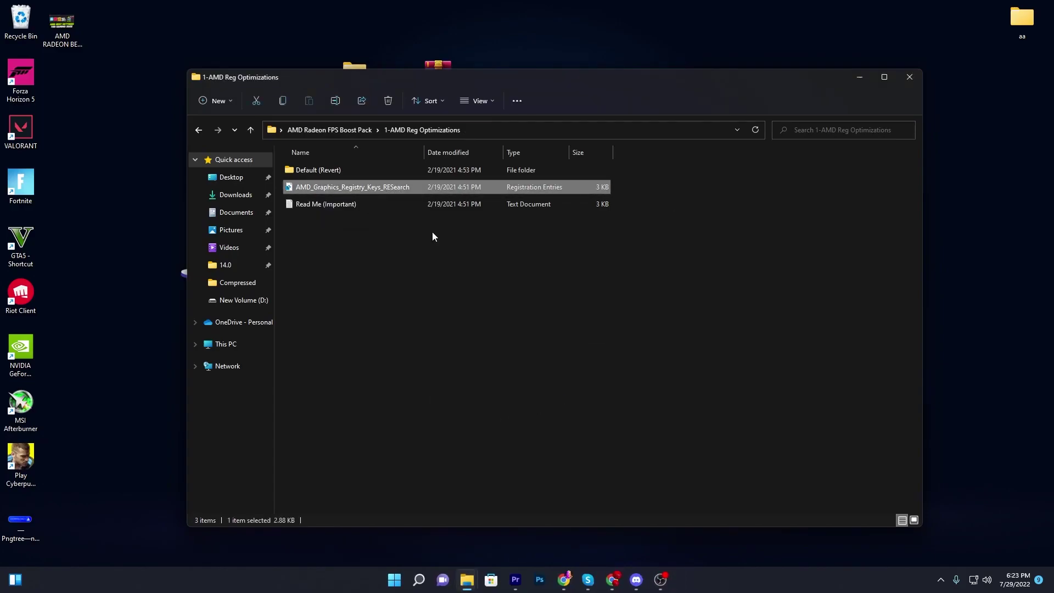
# Add the AMD_Graphics_Registry_Keys_RESearch_revert file from the Default (Revert) folder to the registry and return to 1-AMD Reg Optimizations
pyautogui.doubleClick(326, 172)
pyautogui.doubleClick(345, 173)
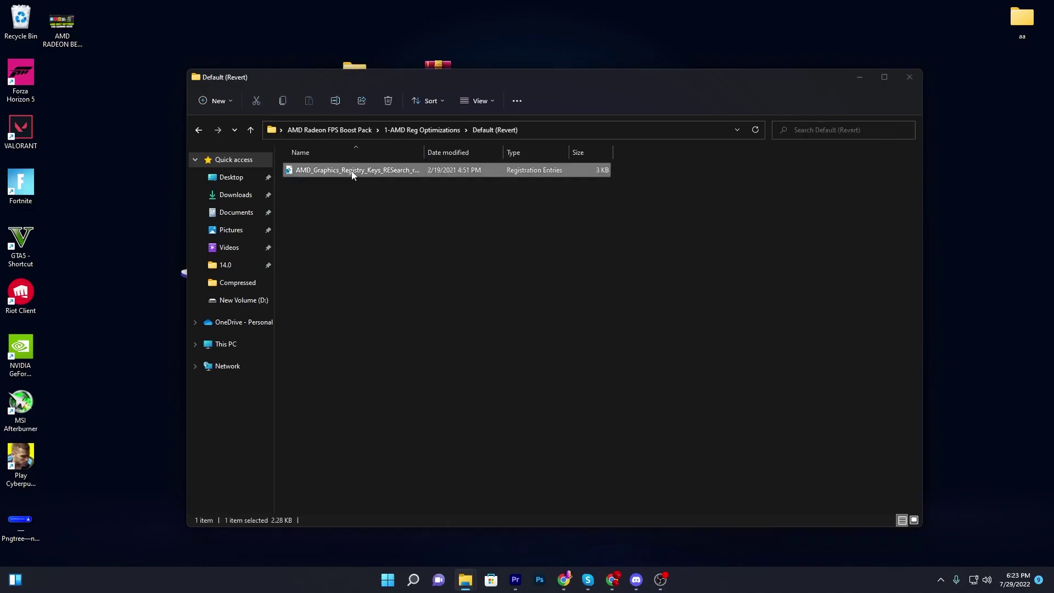
pyautogui.click(519, 408)
pyautogui.press('Return')
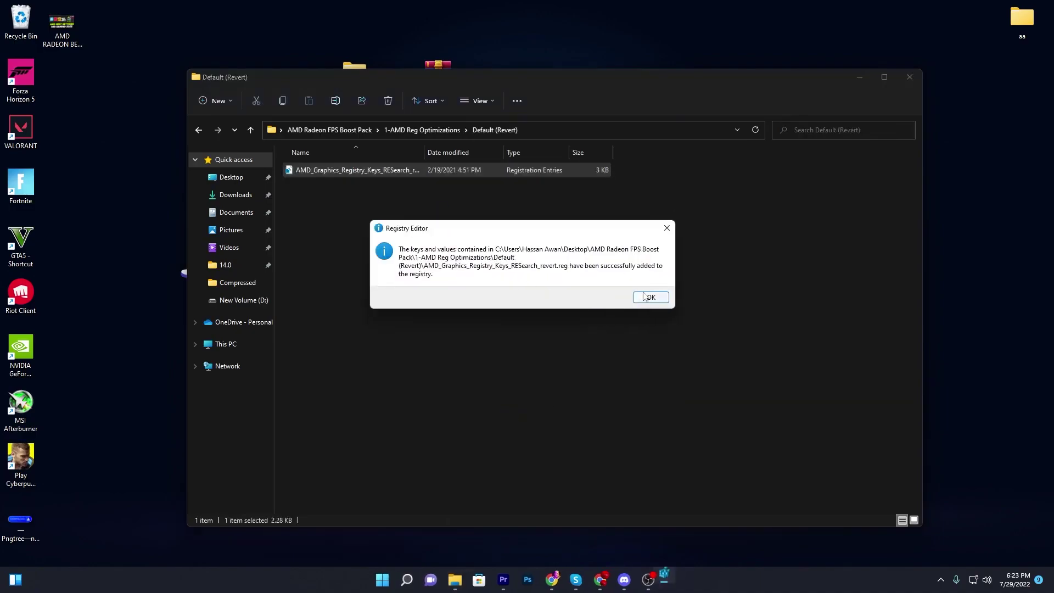
pyautogui.click(646, 296)
pyautogui.press('BackSpace')
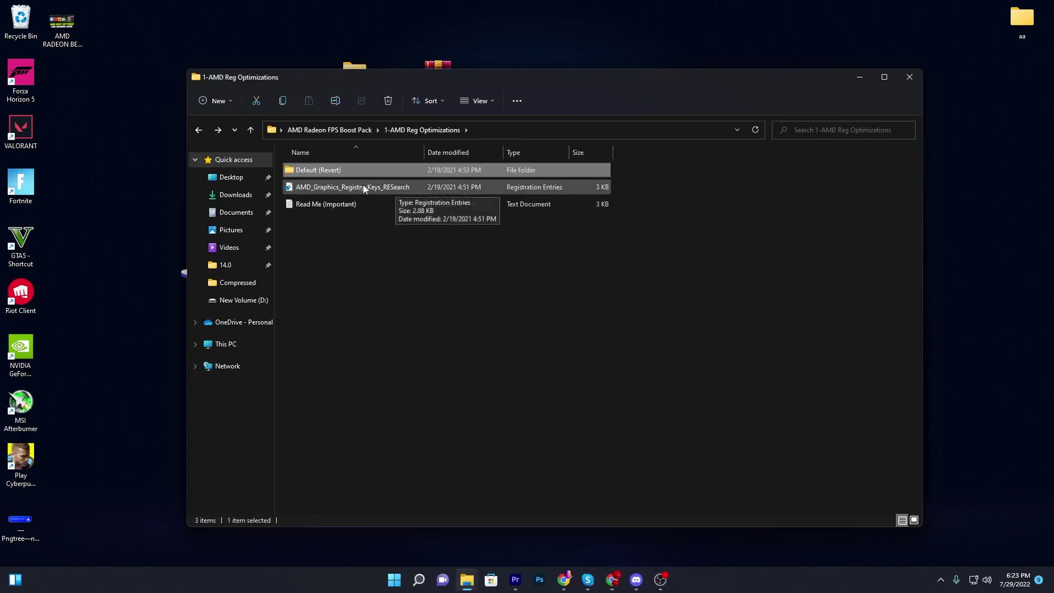
# Examine the HDD Tweaks and SSD Tweaks batch files in the pack's 2-Storage Tweaks folder
pyautogui.click(332, 130)
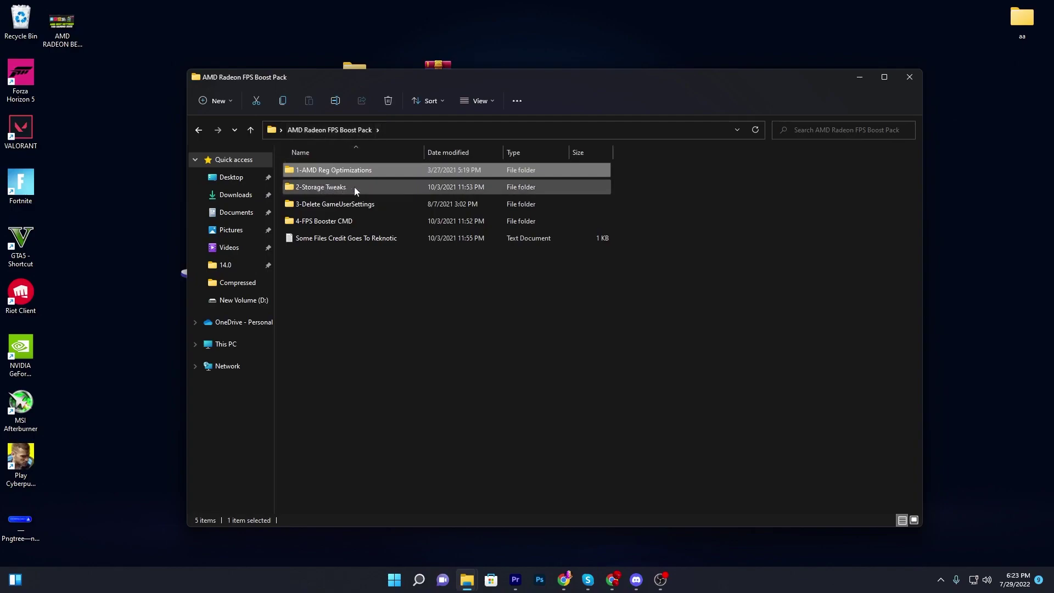
pyautogui.doubleClick(391, 185)
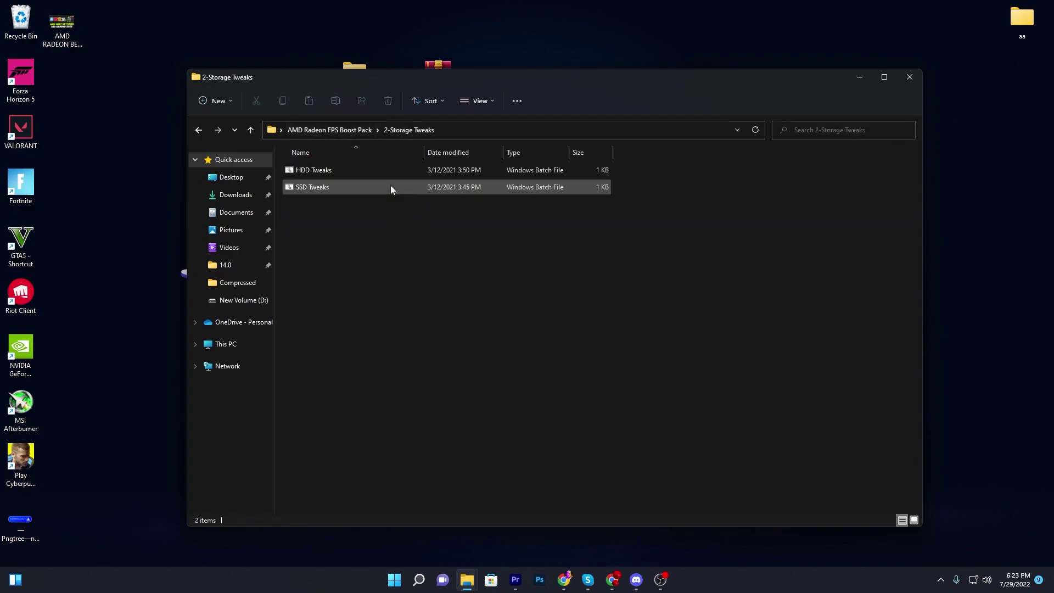
pyautogui.moveTo(313, 213); pyautogui.dragTo(467, 163)
pyautogui.click(467, 163)
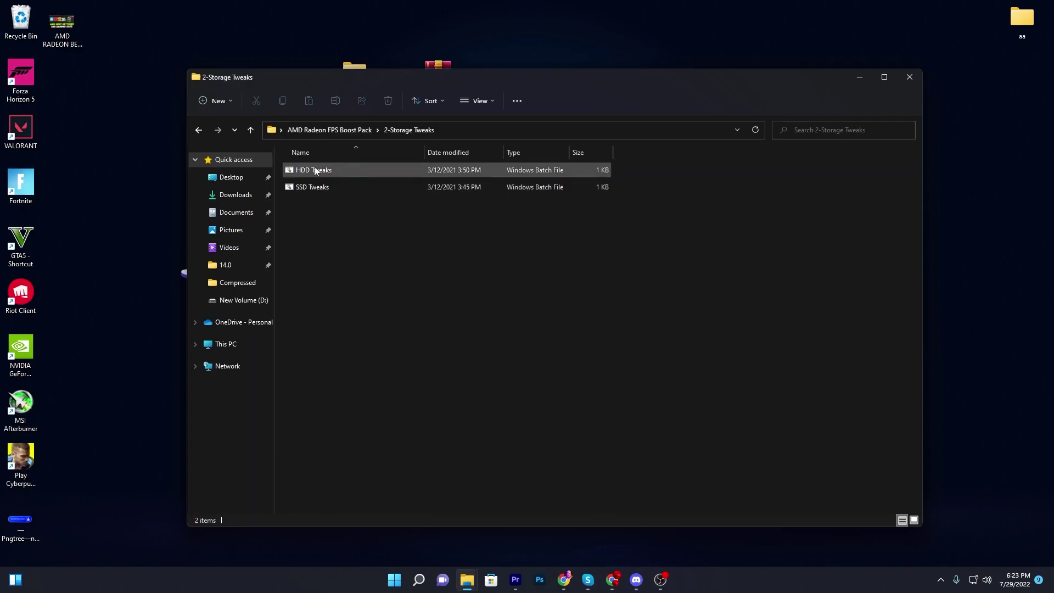
pyautogui.click(348, 186)
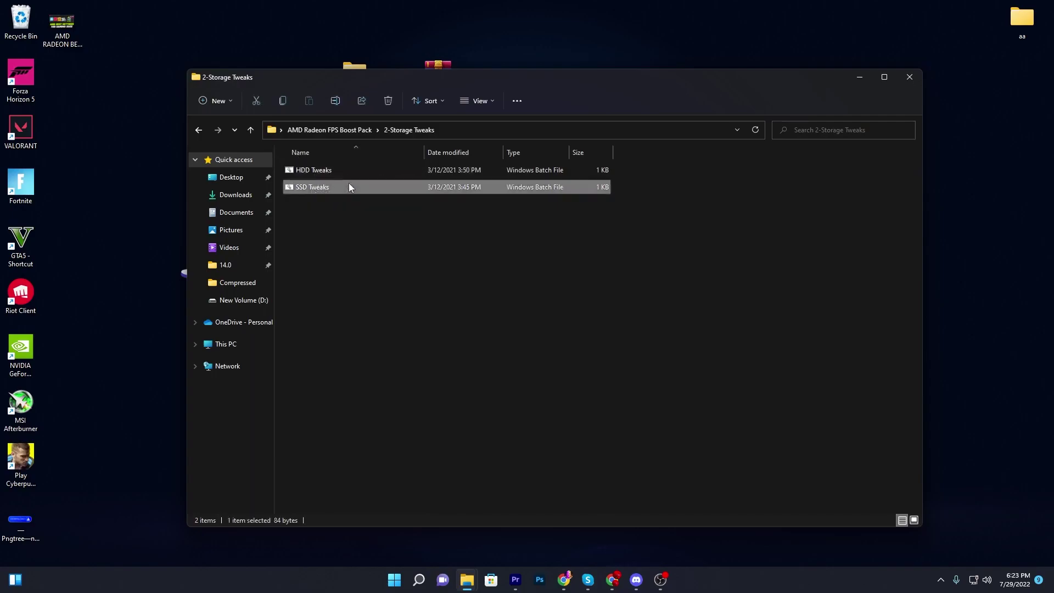
pyautogui.click(308, 170)
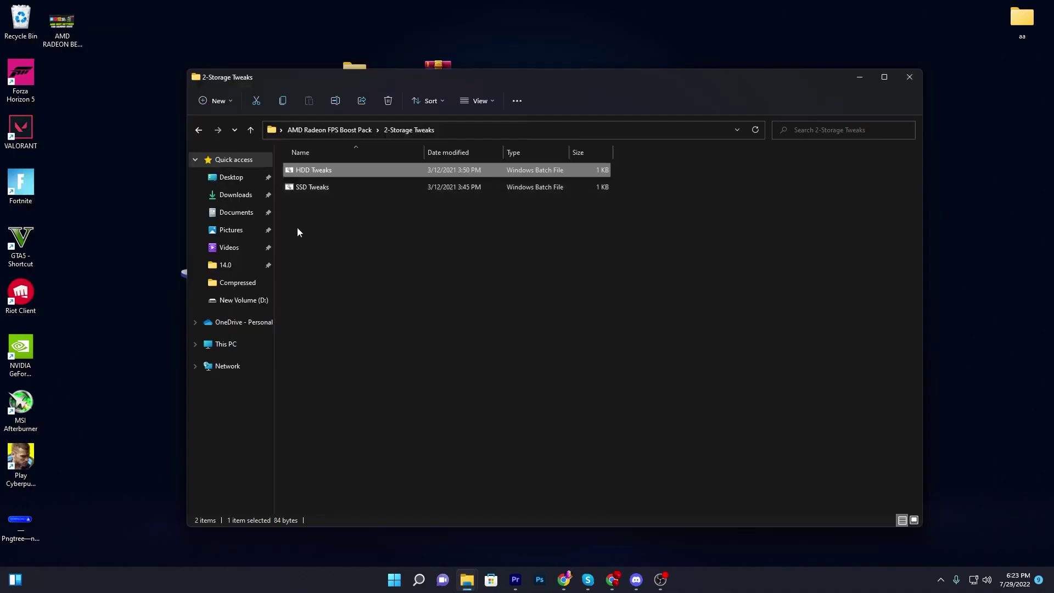
# Look at the batch file in the pack's 3-Delete GameUserSettings folder and return to the main pack folder
pyautogui.click(336, 130)
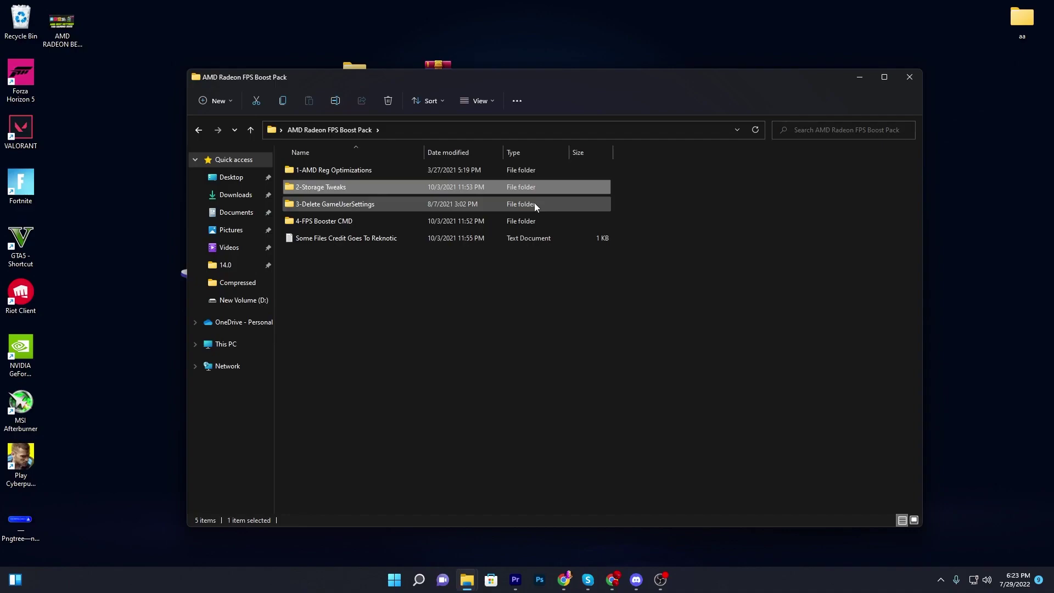
pyautogui.doubleClick(330, 205)
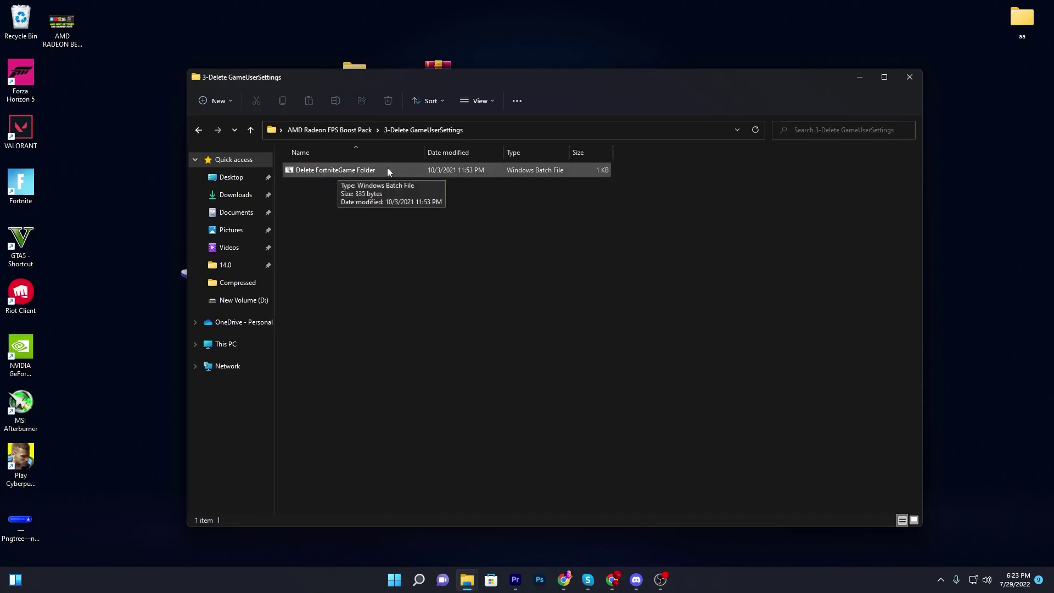
pyautogui.hotkey('alt', 'Left')
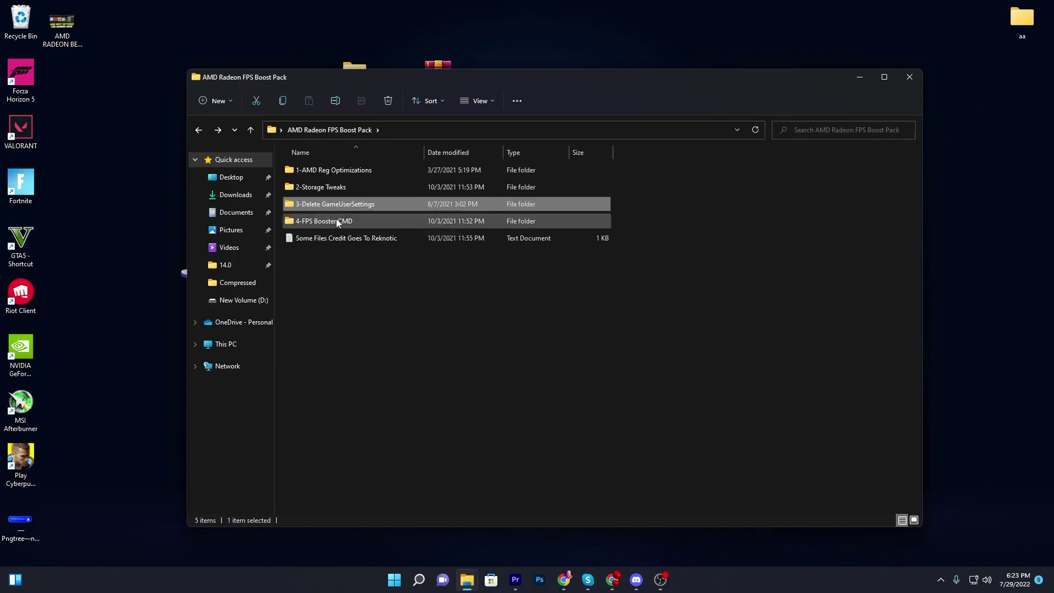
# Examine the FPS Booster and Remove RuntimeBroker batch files in 4-FPS Booster CMD and return to the main pack folder
pyautogui.doubleClick(356, 220)
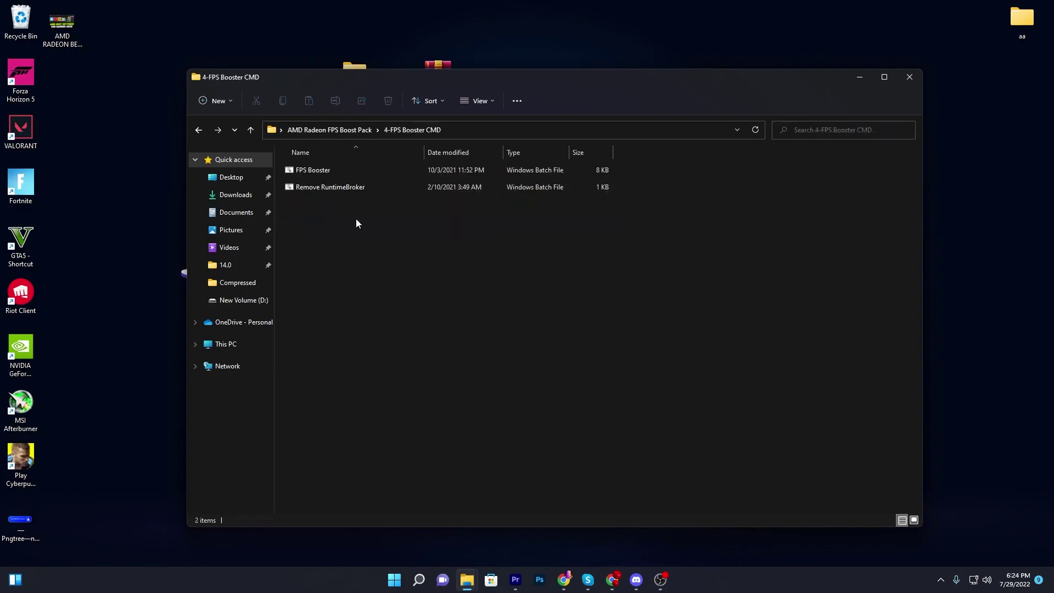
pyautogui.moveTo(326, 220); pyautogui.dragTo(456, 166)
pyautogui.click(366, 219)
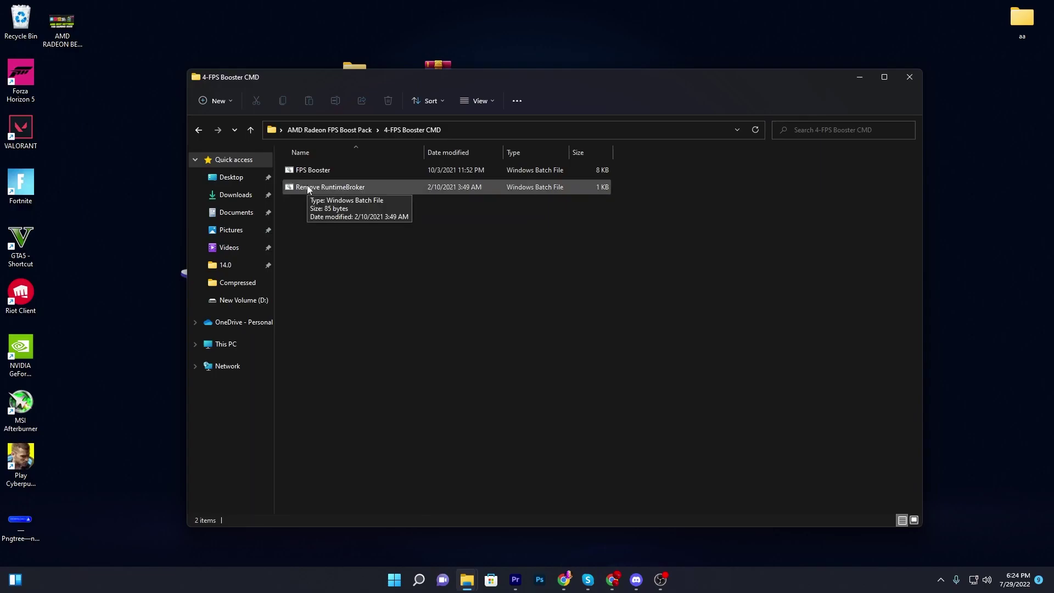
pyautogui.moveTo(355, 237); pyautogui.dragTo(537, 166)
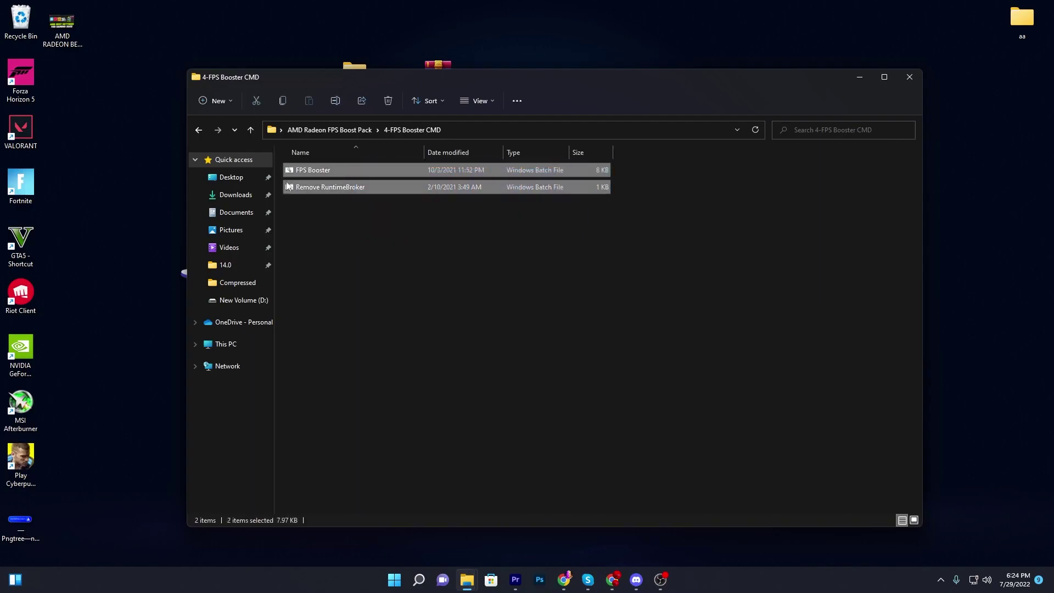
pyautogui.click(333, 131)
pyautogui.click(439, 286)
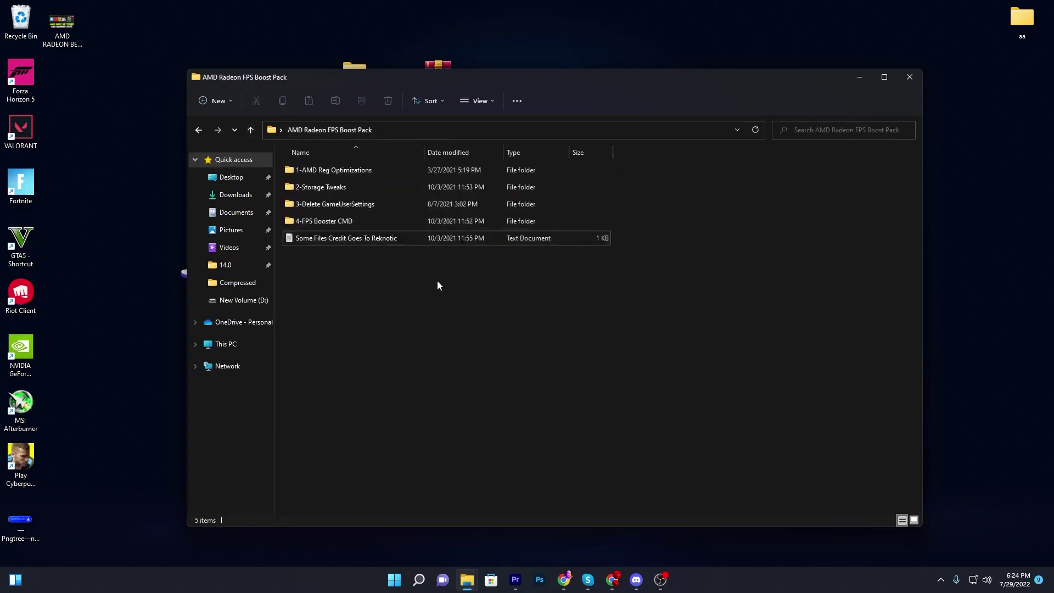
pyautogui.moveTo(356, 301); pyautogui.dragTo(456, 272)
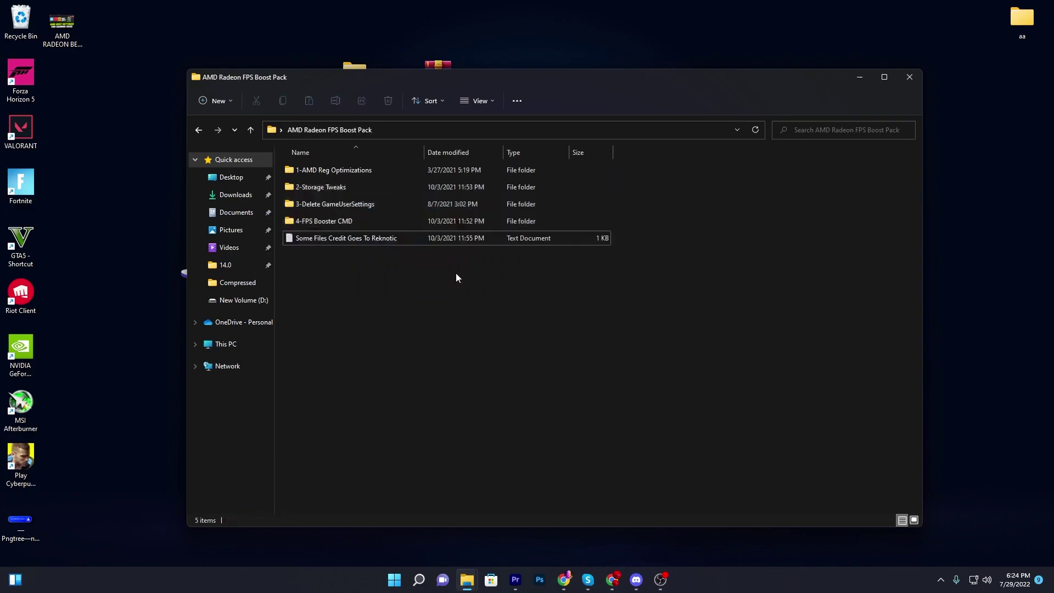